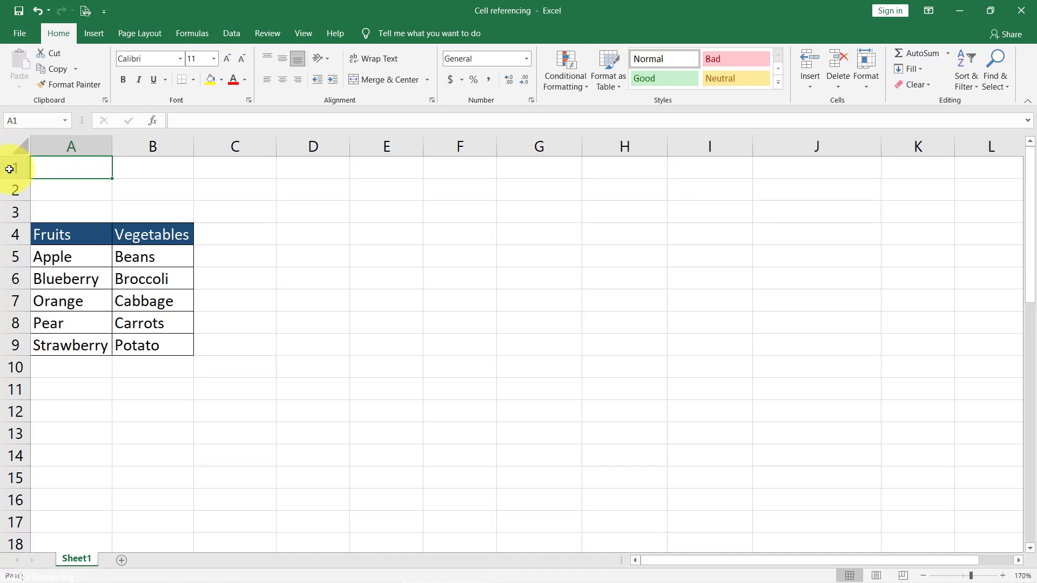
# - Select the Beans cell, then jump directly to cell C4 by entering its address
pyautogui.click(159, 255)
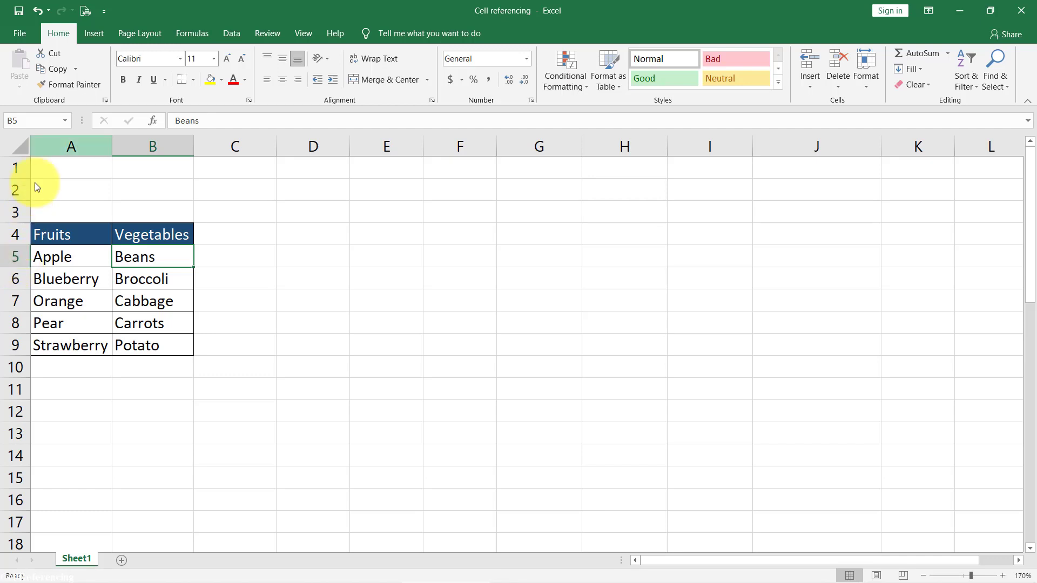
pyautogui.click(50, 117)
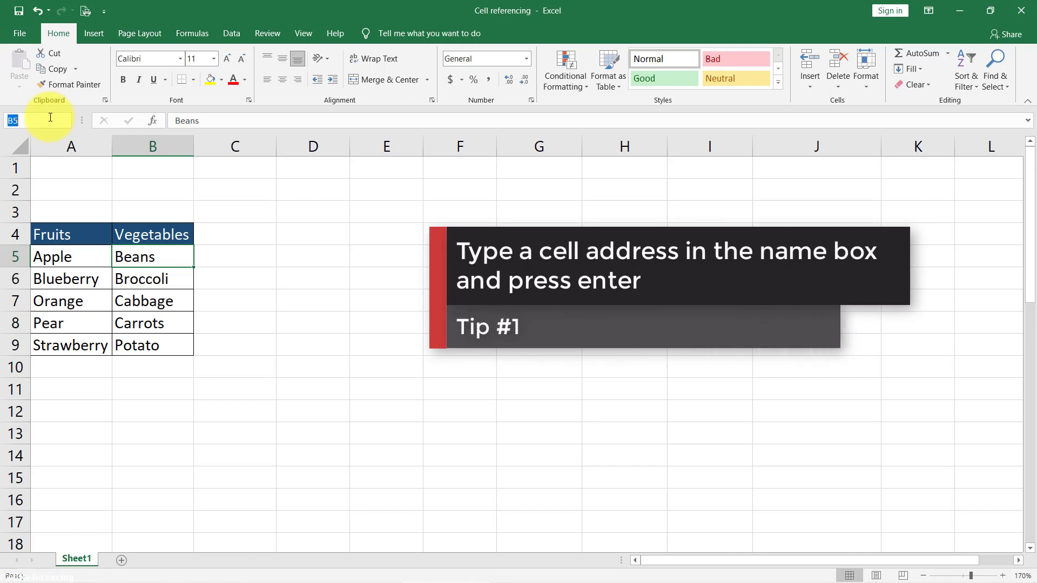
pyautogui.write('c4')
pyautogui.press('Return')
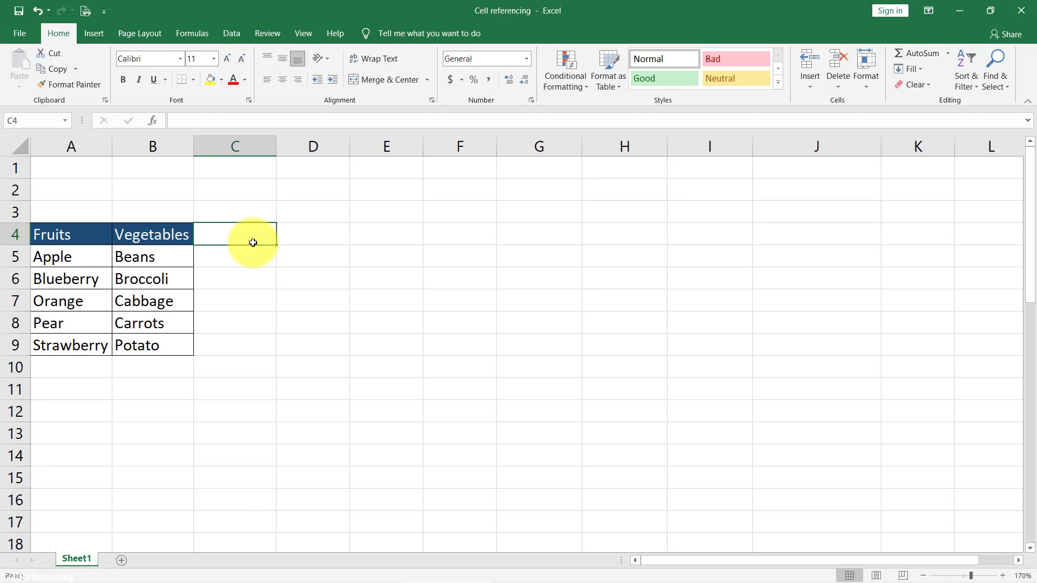
# - Examine the Fruits and Vegetables columns, their header cells, the whole A4:B9 table and the matching empty range F4:G9
pyautogui.click(77, 136)
pyautogui.moveTo(86, 255); pyautogui.dragTo(69, 340)
pyautogui.click(86, 232)
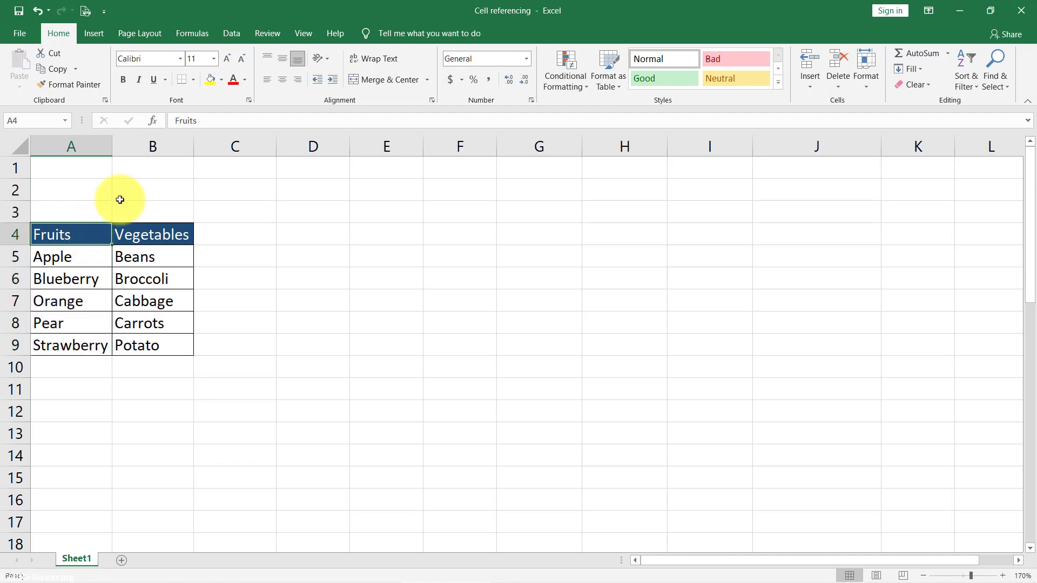
pyautogui.click(169, 144)
pyautogui.moveTo(136, 256); pyautogui.dragTo(147, 337)
pyautogui.click(163, 232)
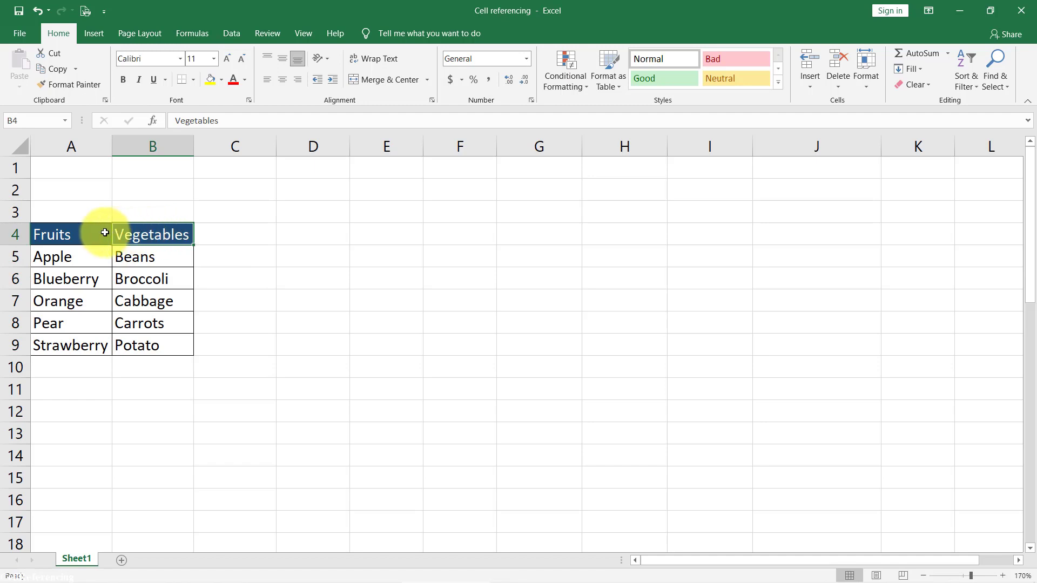
pyautogui.moveTo(99, 232); pyautogui.dragTo(161, 342)
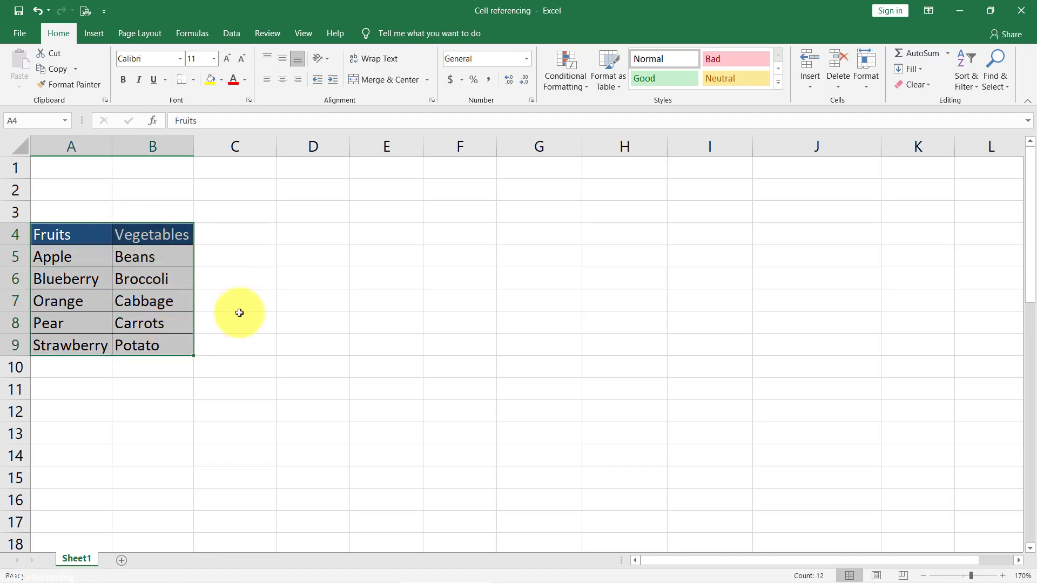
pyautogui.click(476, 238)
pyautogui.moveTo(475, 238); pyautogui.dragTo(532, 348)
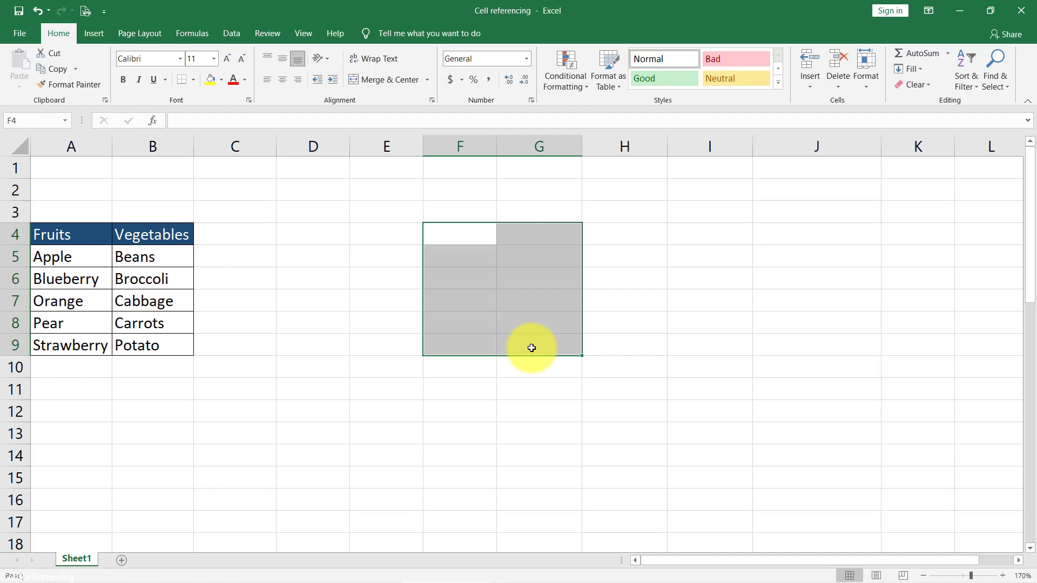
# - Enter the relative reference =A4 in cell F4 and check its source cell, the Fruits header
pyautogui.click(477, 234)
pyautogui.write('=')
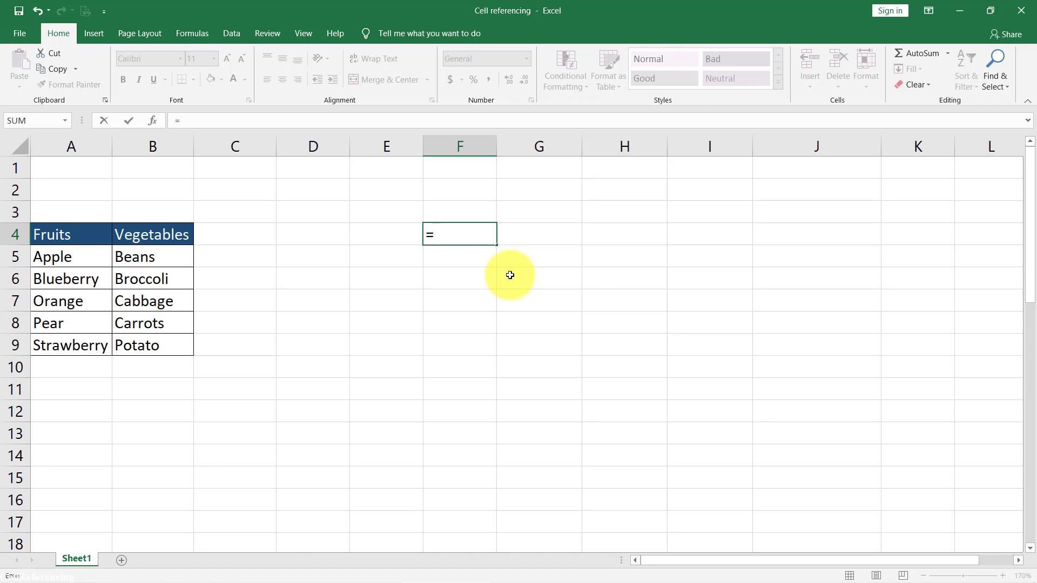
pyautogui.click(86, 235)
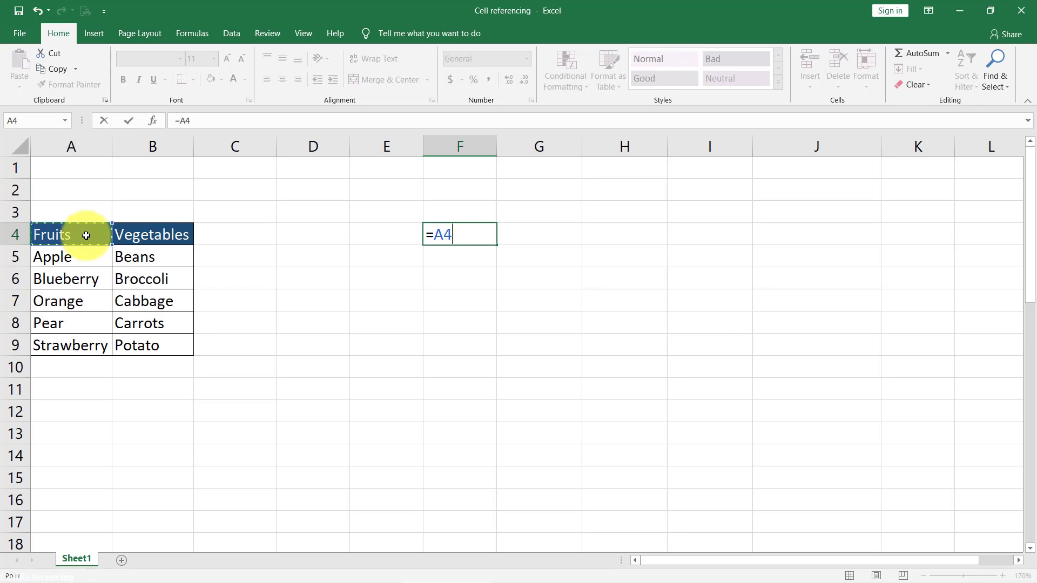
pyautogui.hotkey('ctrl', 'Return')
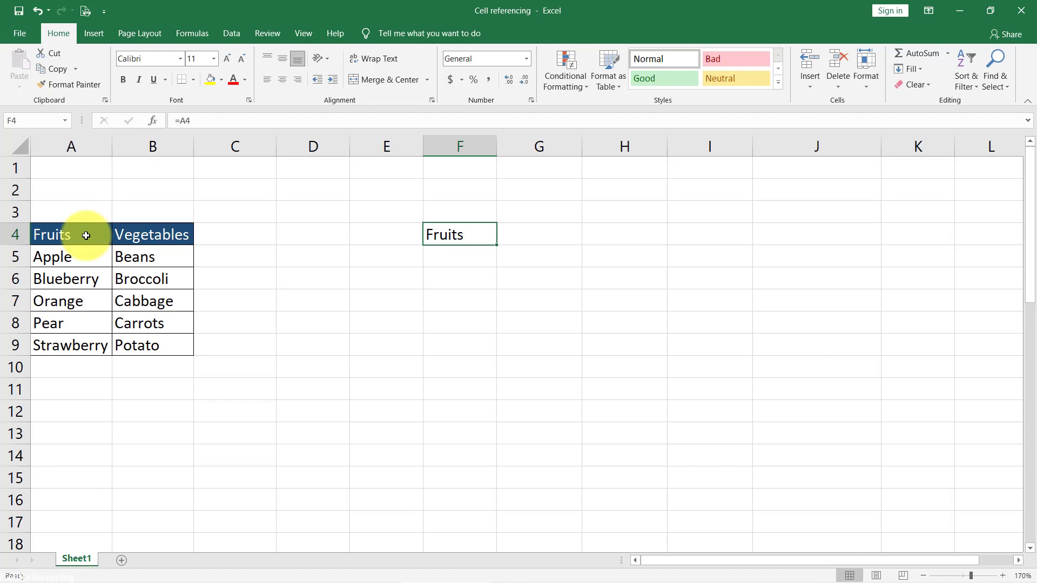
pyautogui.click(88, 233)
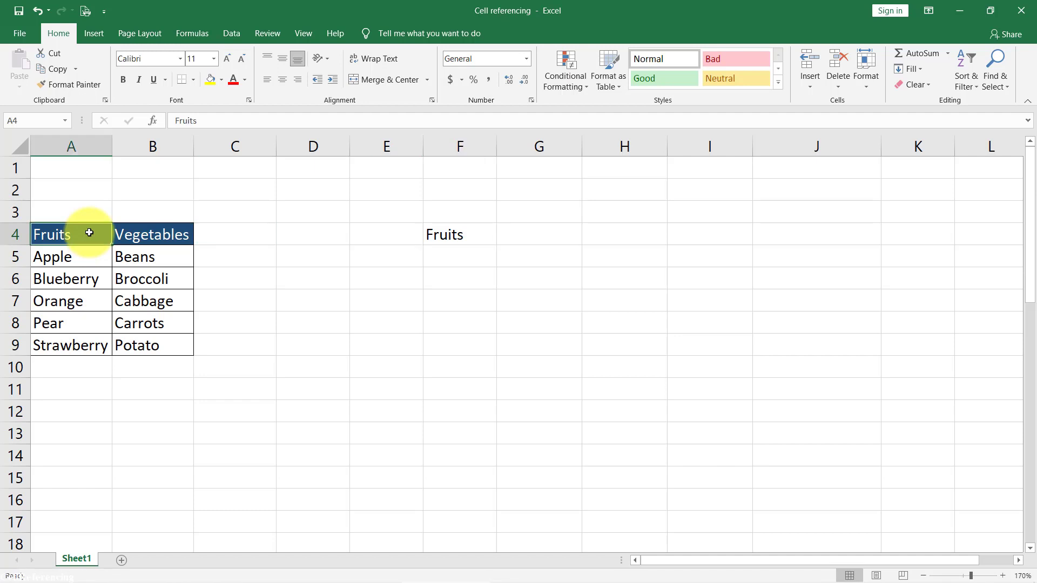
pyautogui.moveTo(89, 232)
pyautogui.mouseDown()
pyautogui.moveTo(76, 257)
pyautogui.moveTo(81, 347)
pyautogui.moveTo(98, 235)
pyautogui.mouseUp()
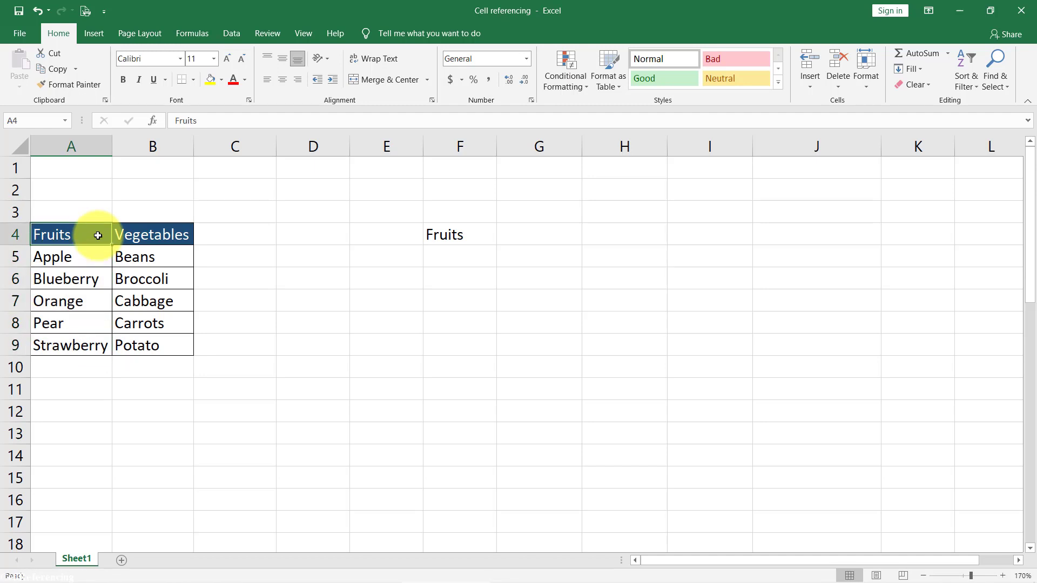
# - Copy the relative reference from F4 into F5, checking source cells A4 and A5, and inspect the pasted formula
pyautogui.click(485, 227)
pyautogui.hotkey('ctrl', 'c')
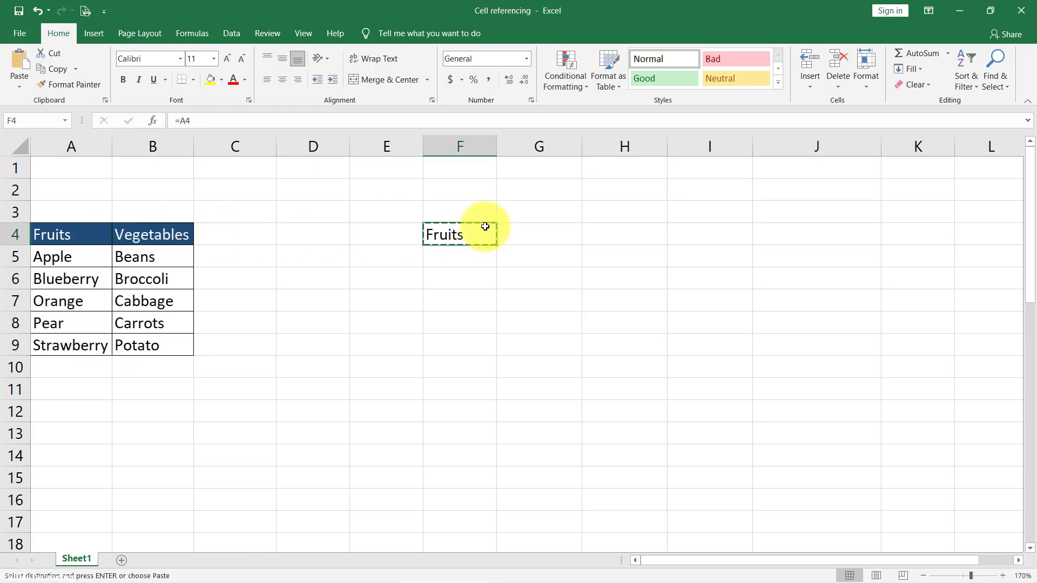
pyautogui.click(482, 255)
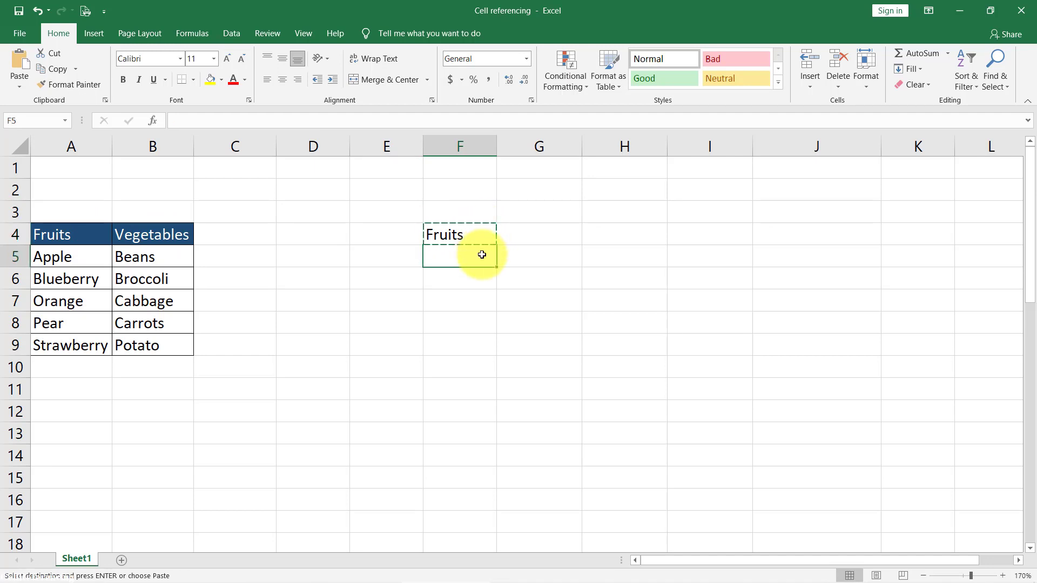
pyautogui.click(95, 236)
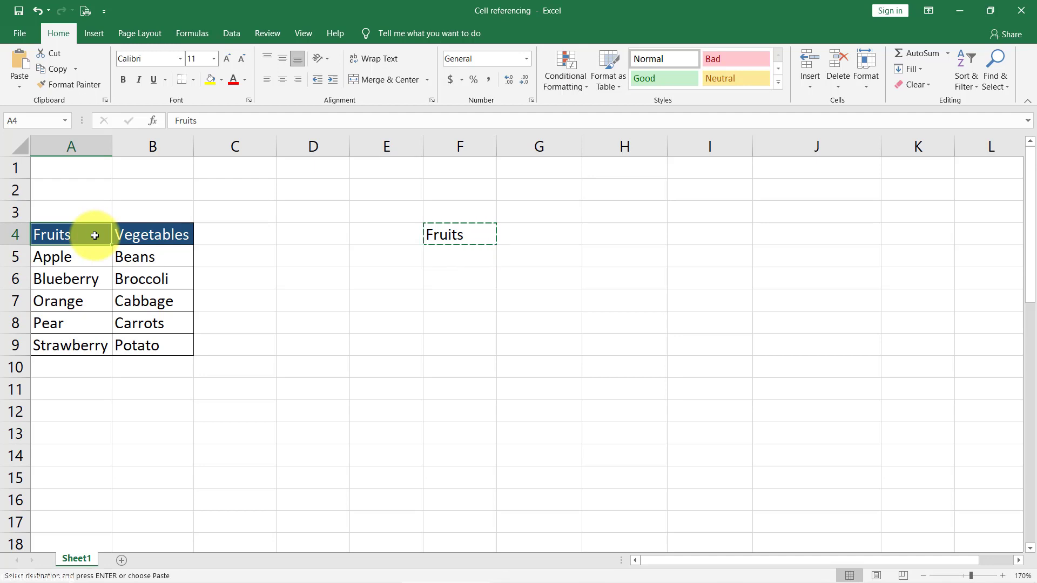
pyautogui.click(461, 258)
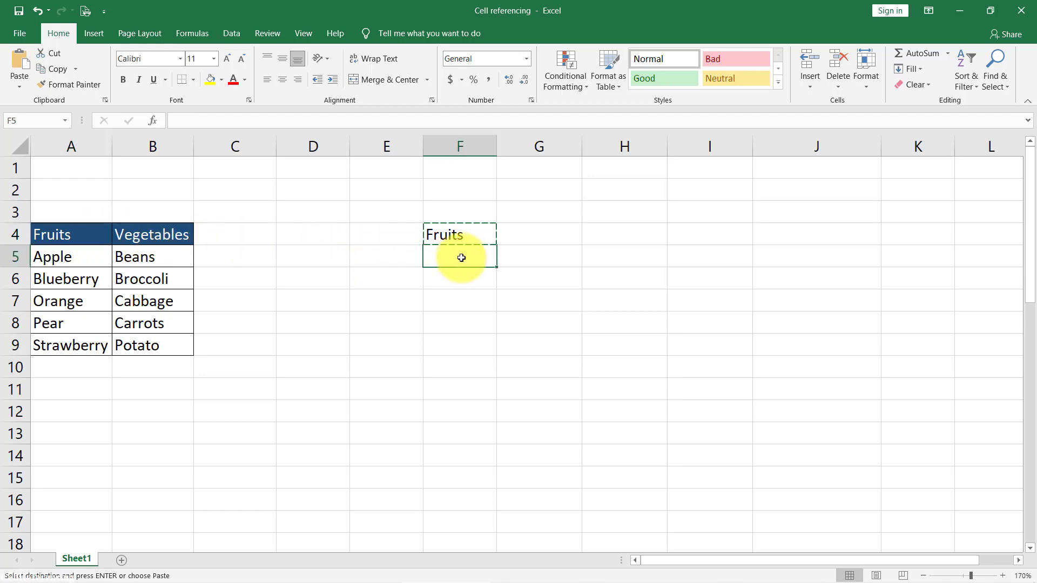
pyautogui.click(76, 259)
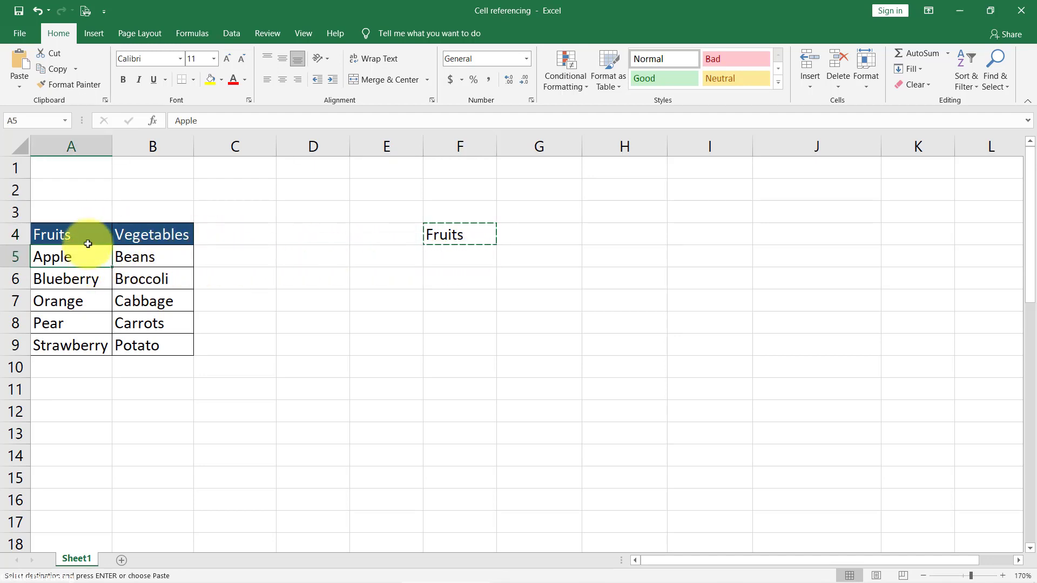
pyautogui.click(87, 238)
pyautogui.click(84, 256)
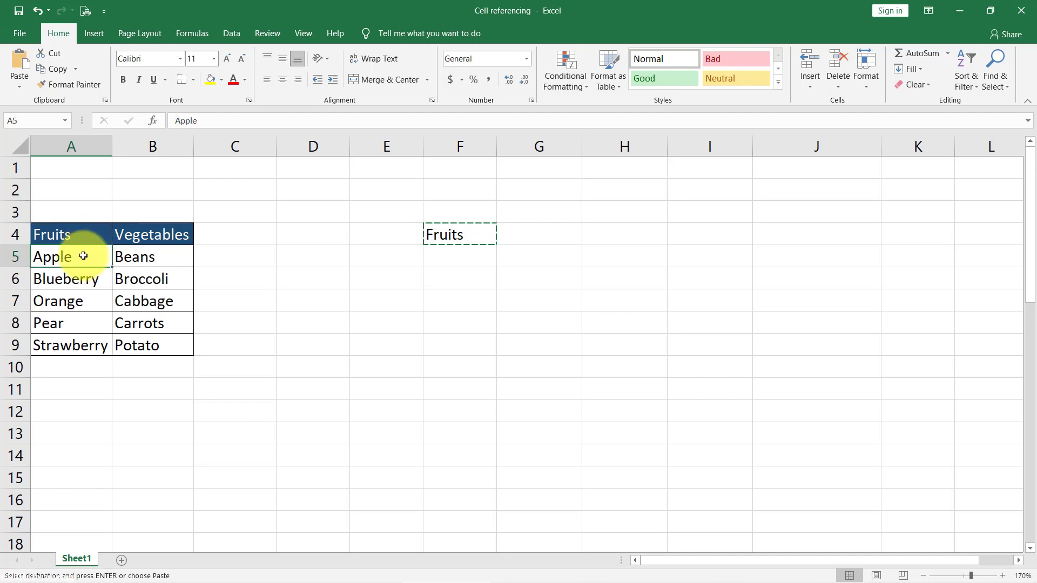
pyautogui.click(435, 259)
pyautogui.hotkey('ctrl', 'v')
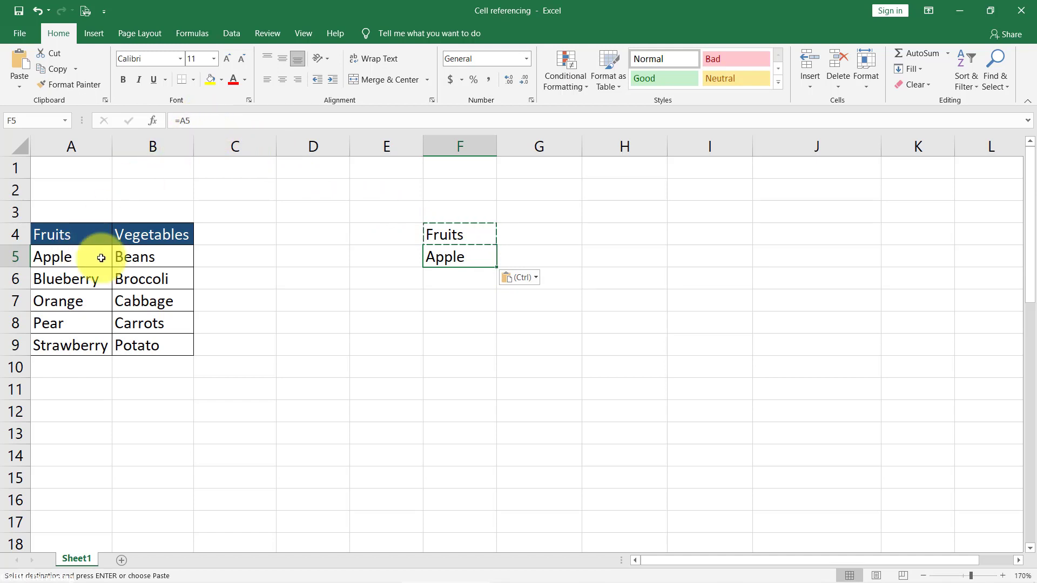
pyautogui.press('F2')
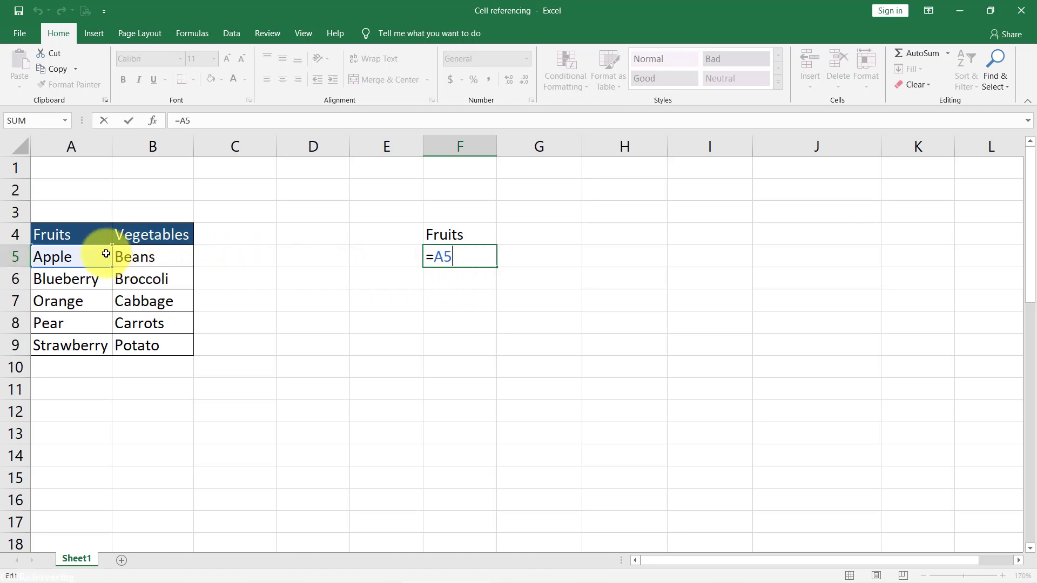
pyautogui.hotkey('ctrl', 'Return')
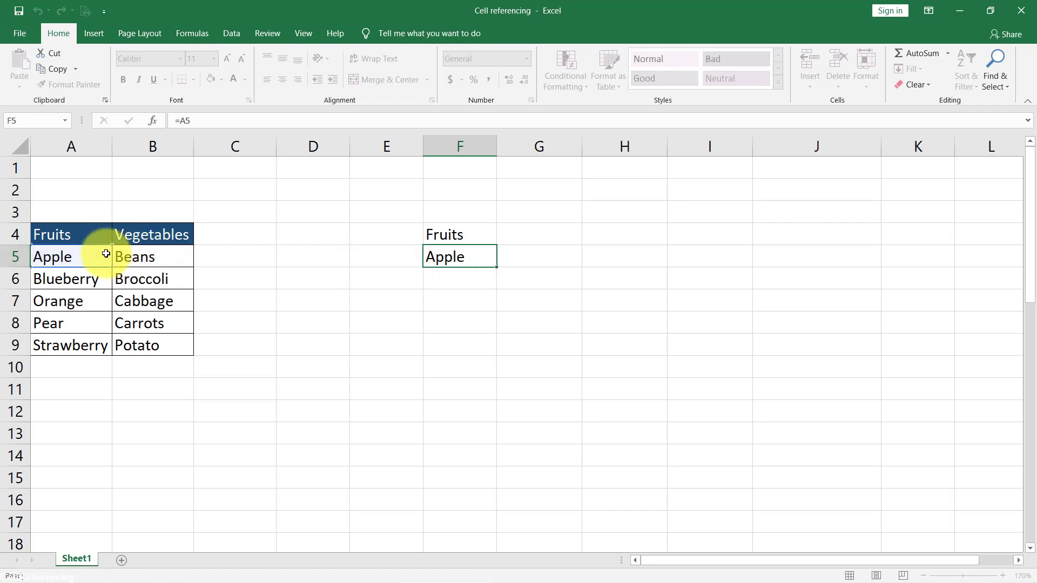
# - Copy the relative reference formula from F4 into cell G5
pyautogui.click(457, 241)
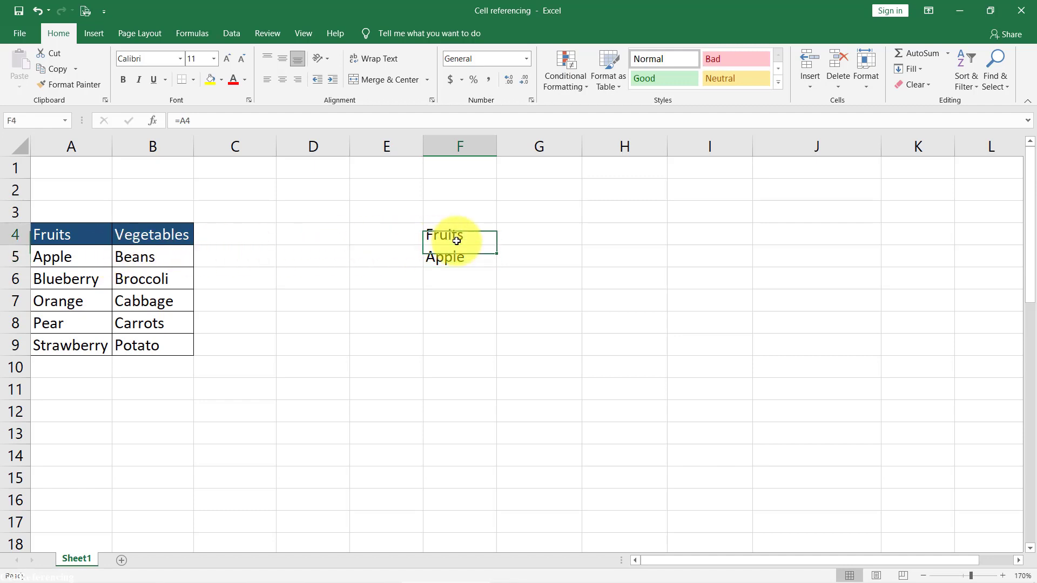
pyautogui.hotkey('ctrl', 'c')
pyautogui.click(518, 264)
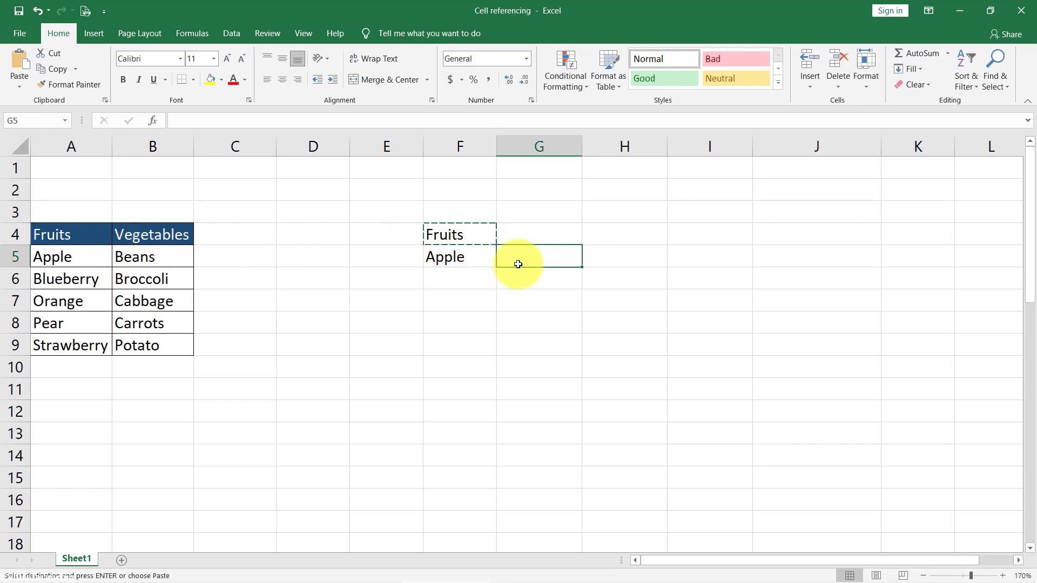
pyautogui.hotkey('ctrl', 'v')
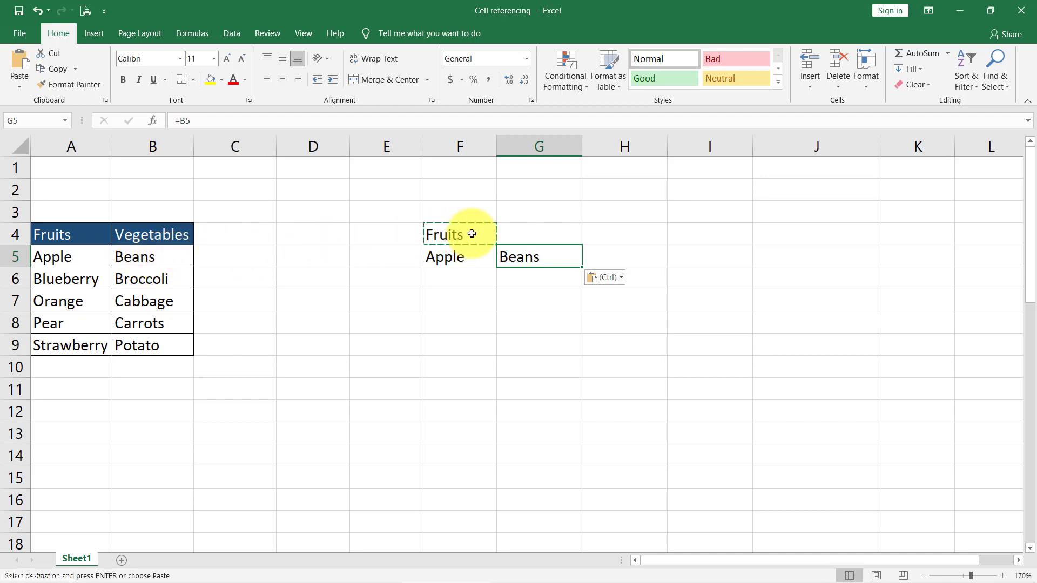
# - Paste the copied relative reference across the range F4:G9, then clear the contents of that range
pyautogui.moveTo(471, 233); pyautogui.dragTo(546, 341)
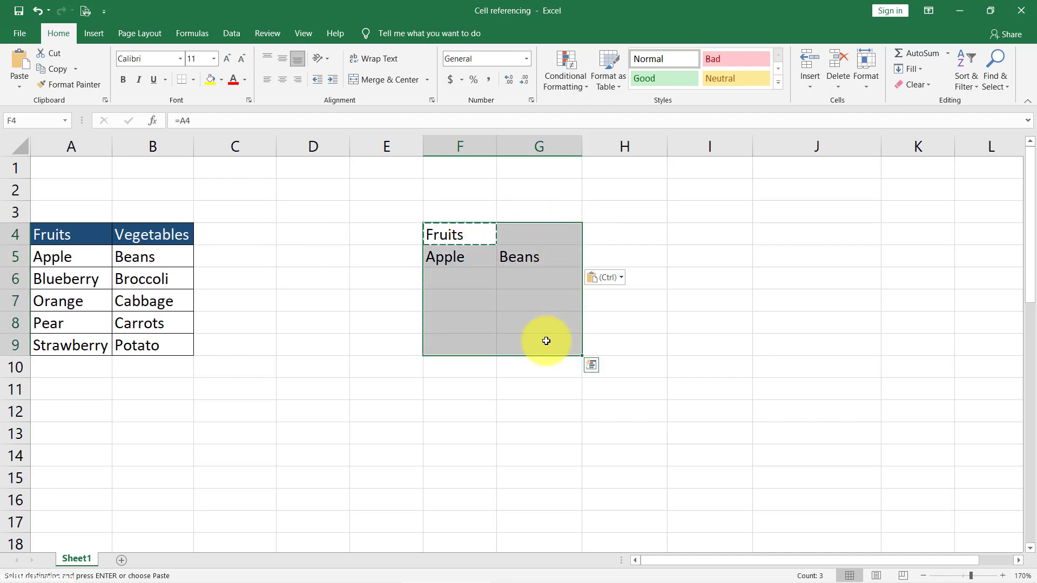
pyautogui.hotkey('ctrl', 'v')
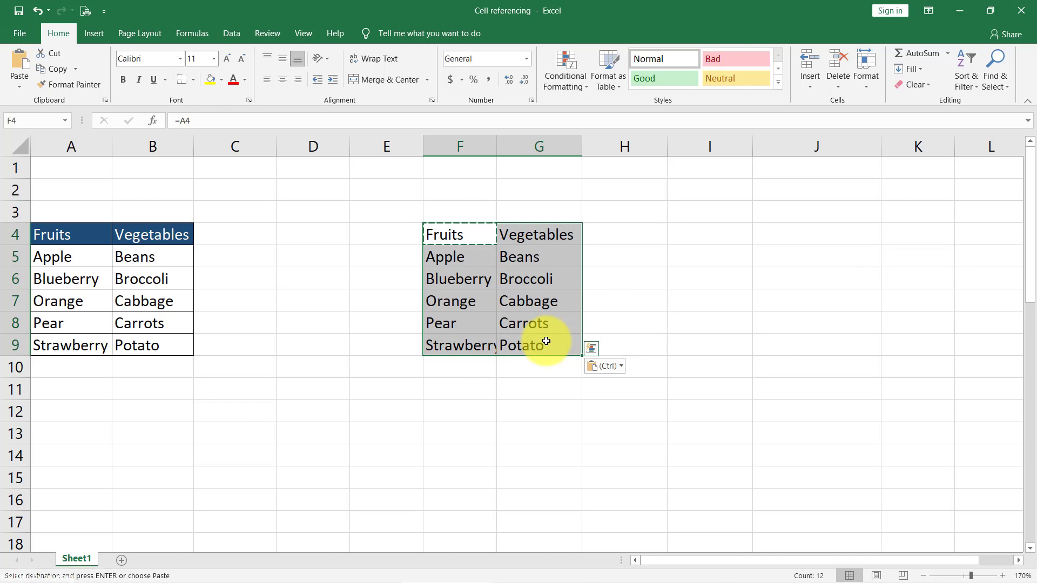
pyautogui.press('Delete')
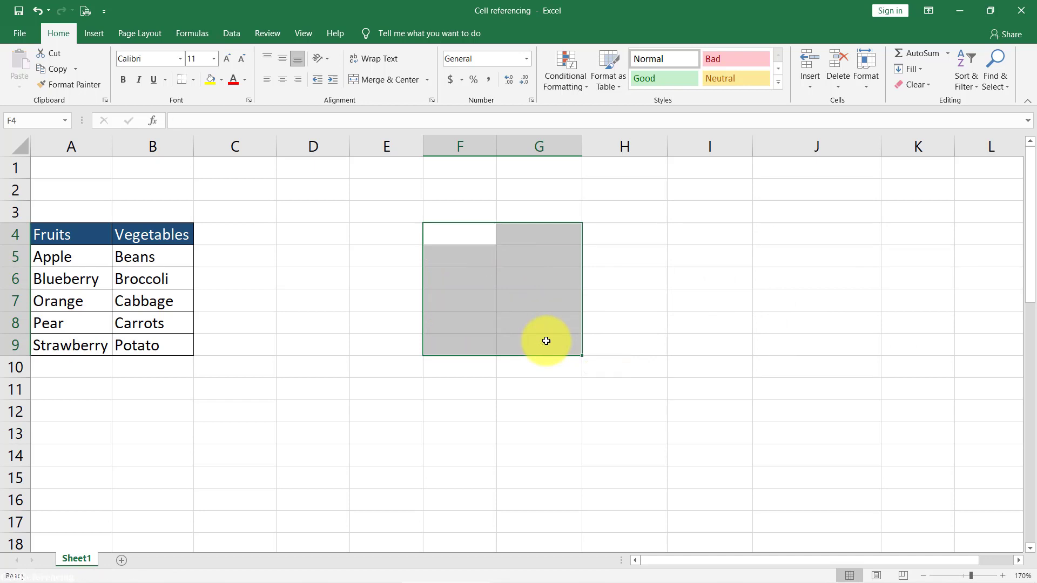
pyautogui.click(458, 244)
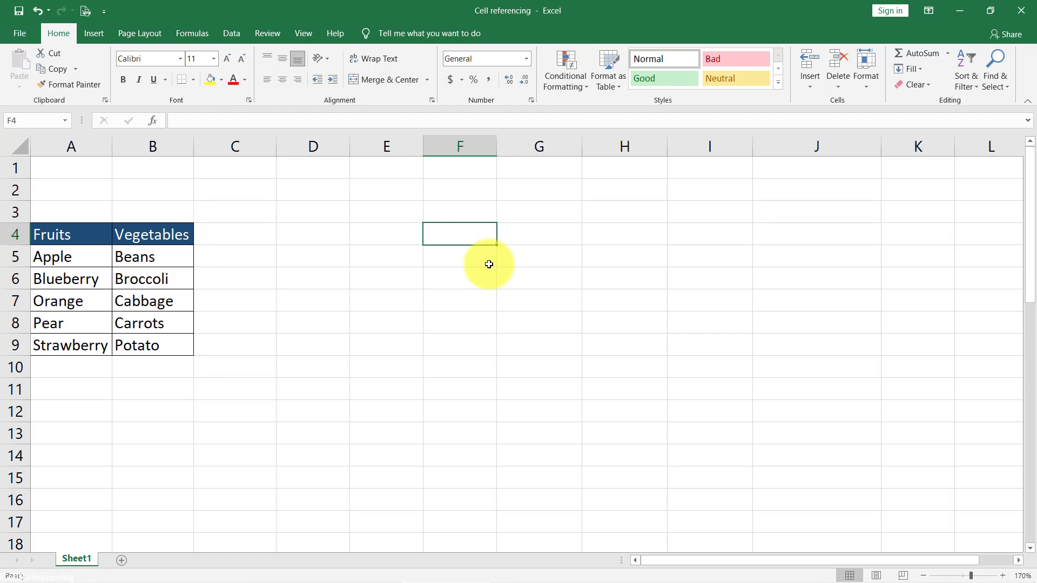
# - Enter an absolute reference to the Fruits header in cell F4 as =$A$4, cycling through all the reference types
pyautogui.click(74, 232)
pyautogui.moveTo(88, 257); pyautogui.dragTo(88, 346)
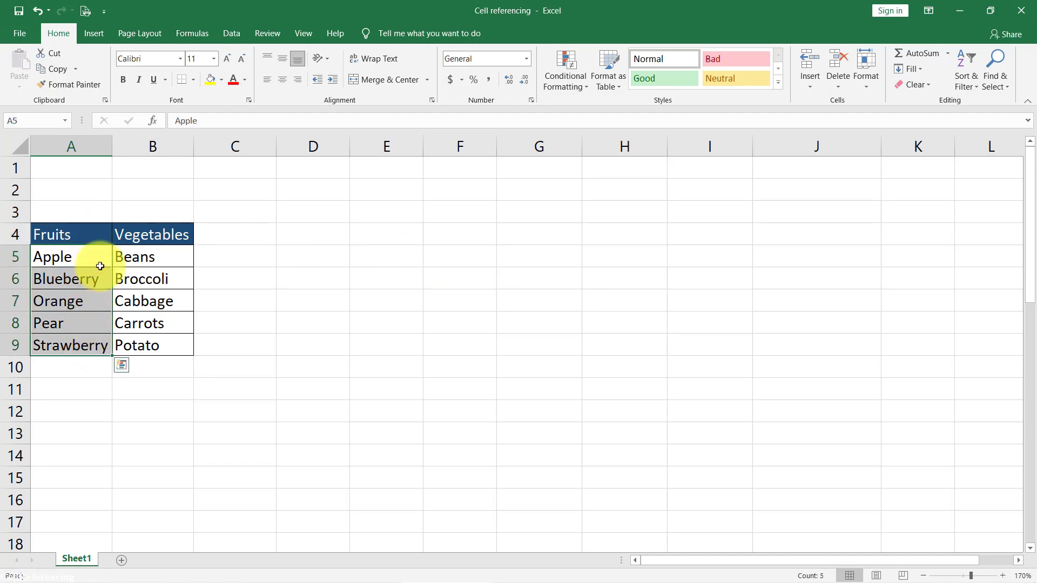
pyautogui.click(104, 237)
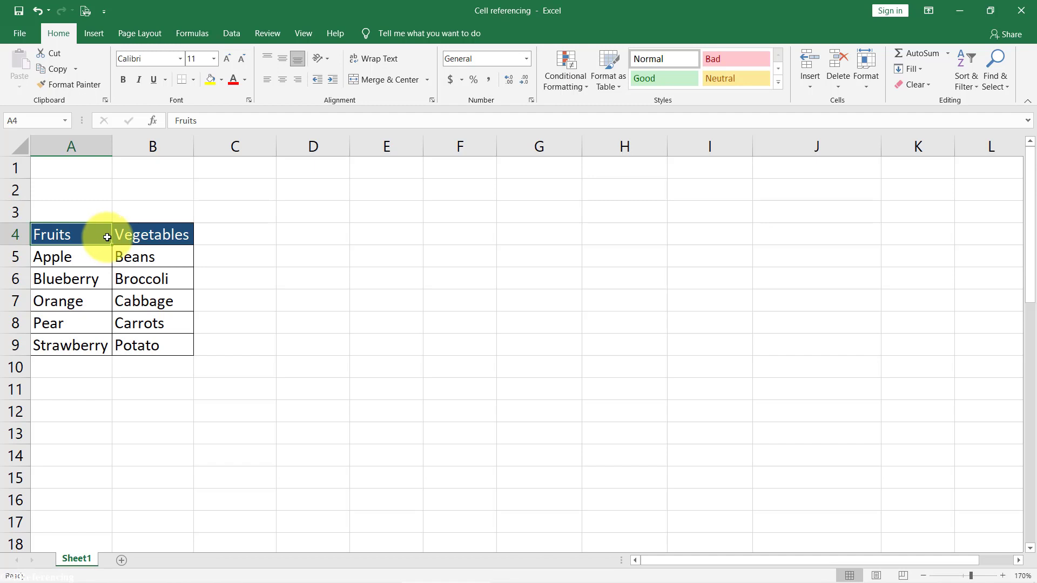
pyautogui.click(468, 235)
pyautogui.write('=')
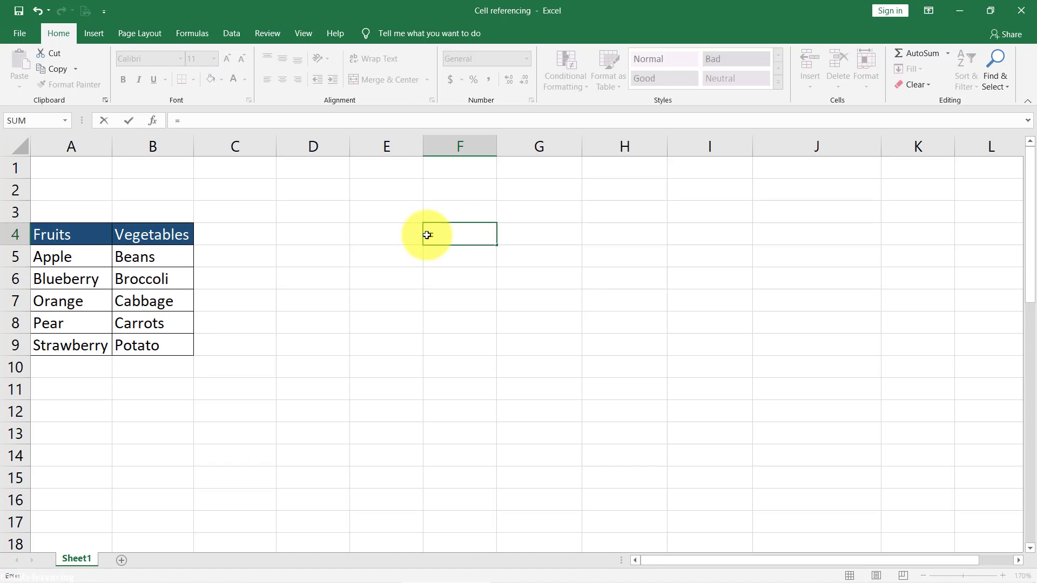
pyautogui.click(92, 235)
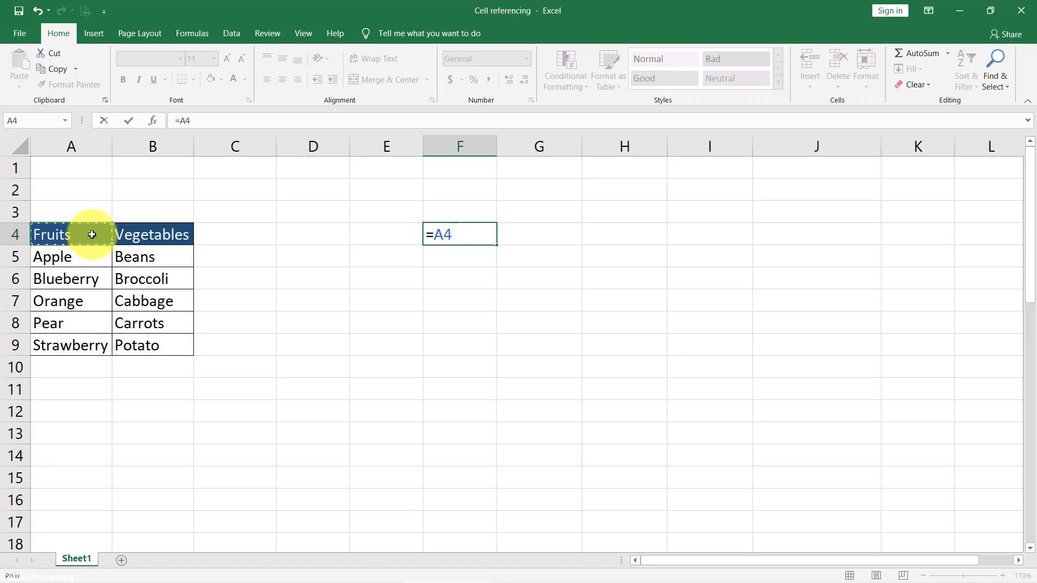
pyautogui.press('F4')
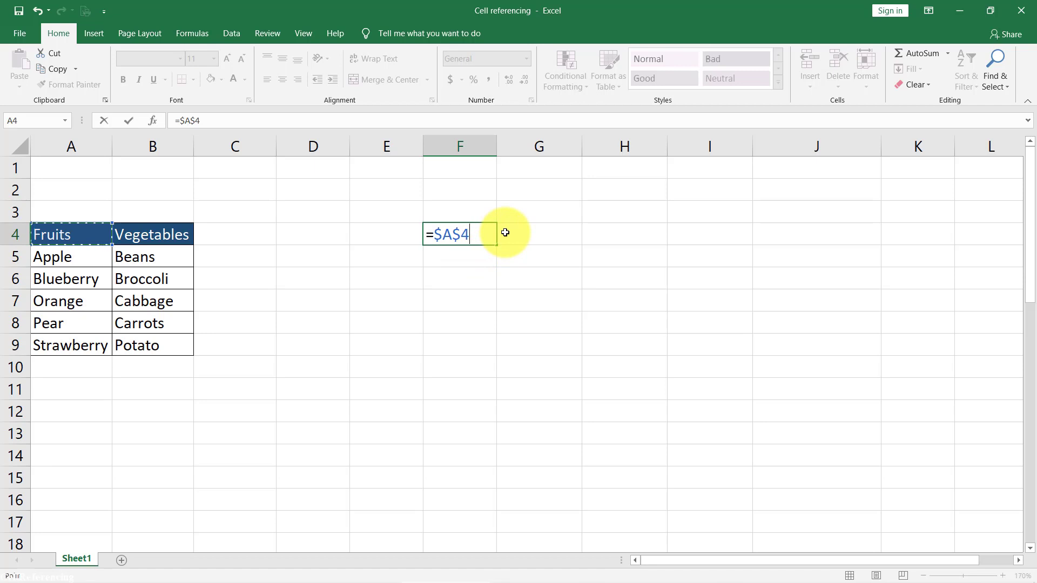
pyautogui.press('F4')
pyautogui.press('F4')
pyautogui.press('F4')
pyautogui.press('F4')
pyautogui.hotkey('ctrl', 'Return')
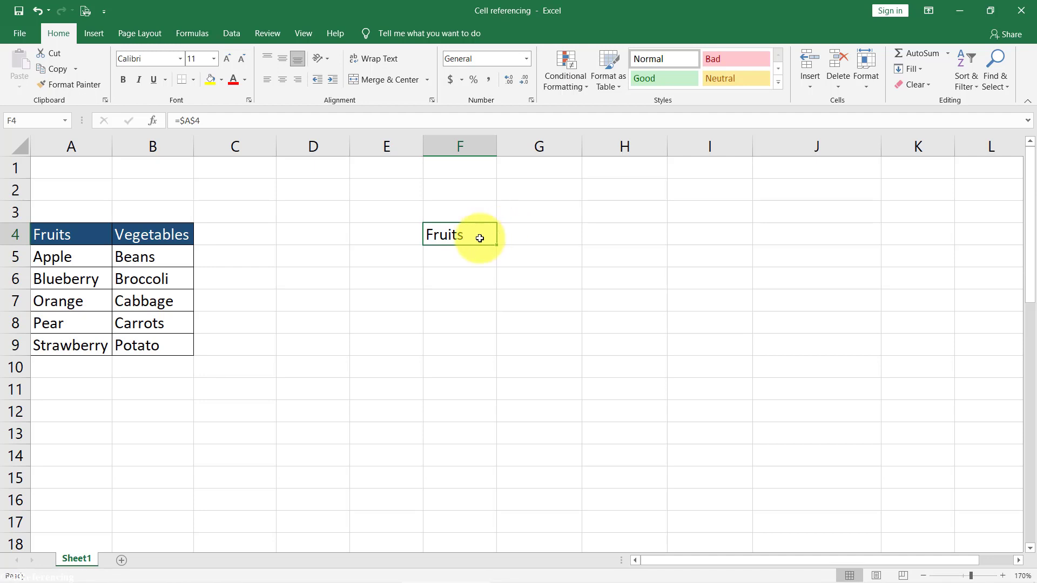
# - Copy the absolute reference =$A$4 from F4 into cells F5 and G5
pyautogui.hotkey('ctrl', 'c')
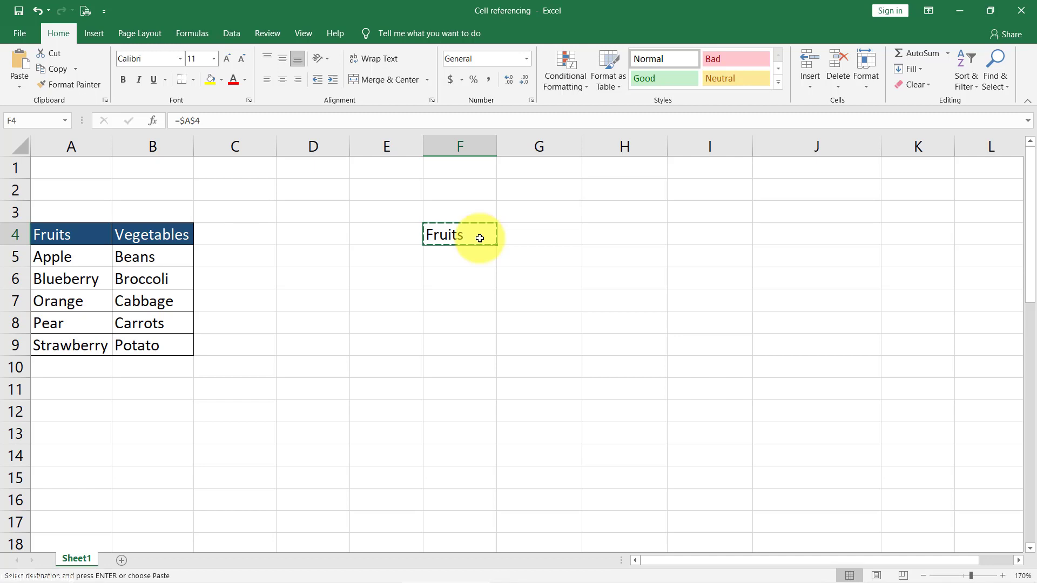
pyautogui.click(481, 256)
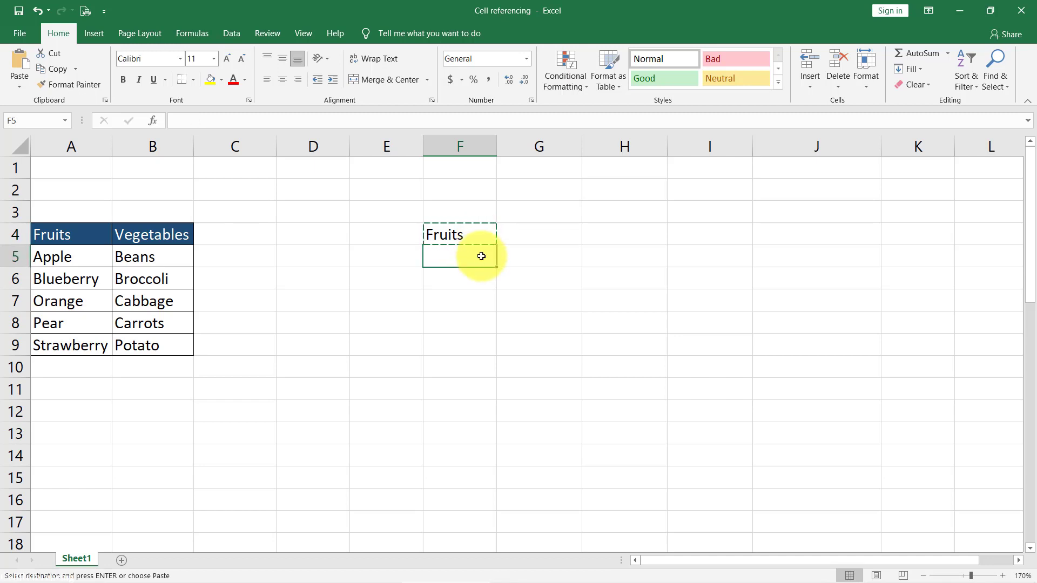
pyautogui.hotkey('ctrl', 'v')
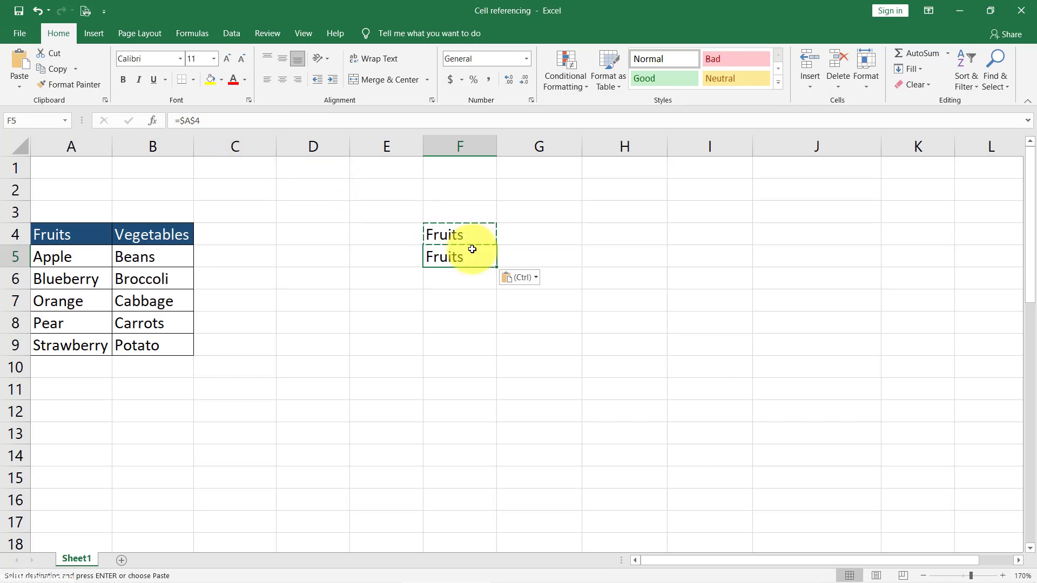
pyautogui.press('Right')
pyautogui.hotkey('ctrl', 'v')
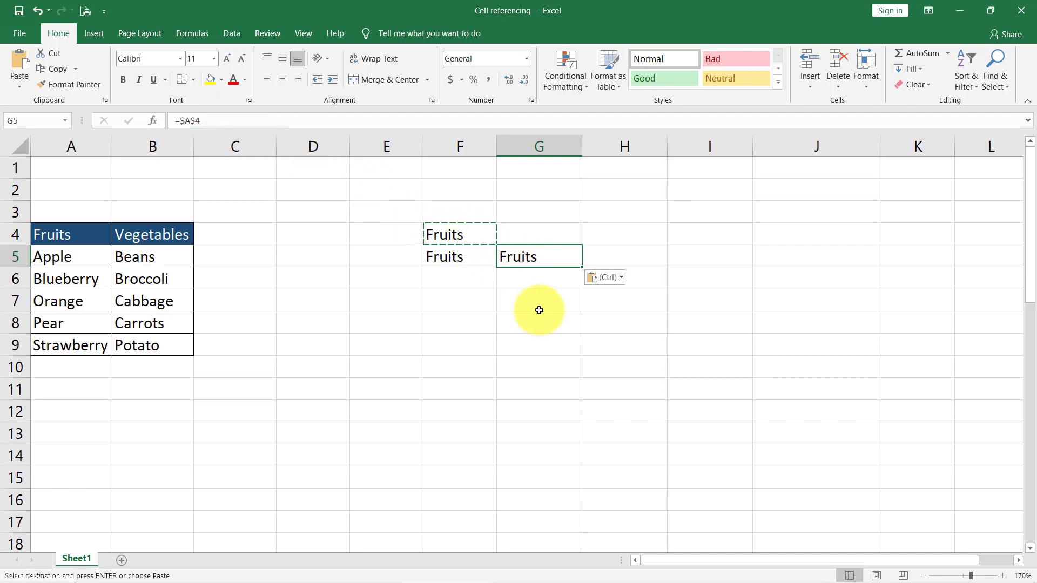
# - Clear the contents of the range F4:G6 and select cell F4
pyautogui.moveTo(469, 234); pyautogui.dragTo(531, 270)
pyautogui.press('Delete')
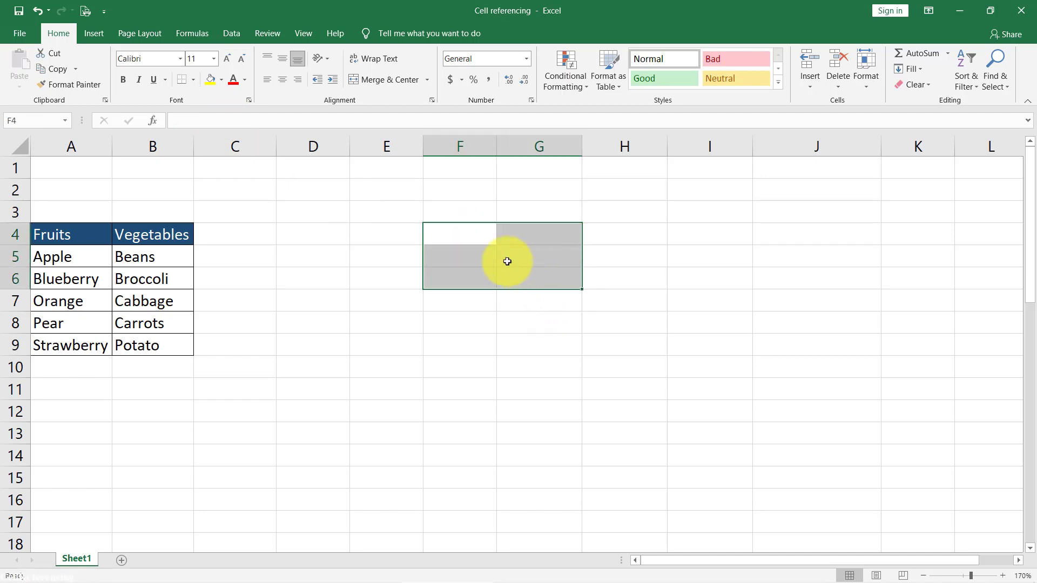
pyautogui.click(457, 243)
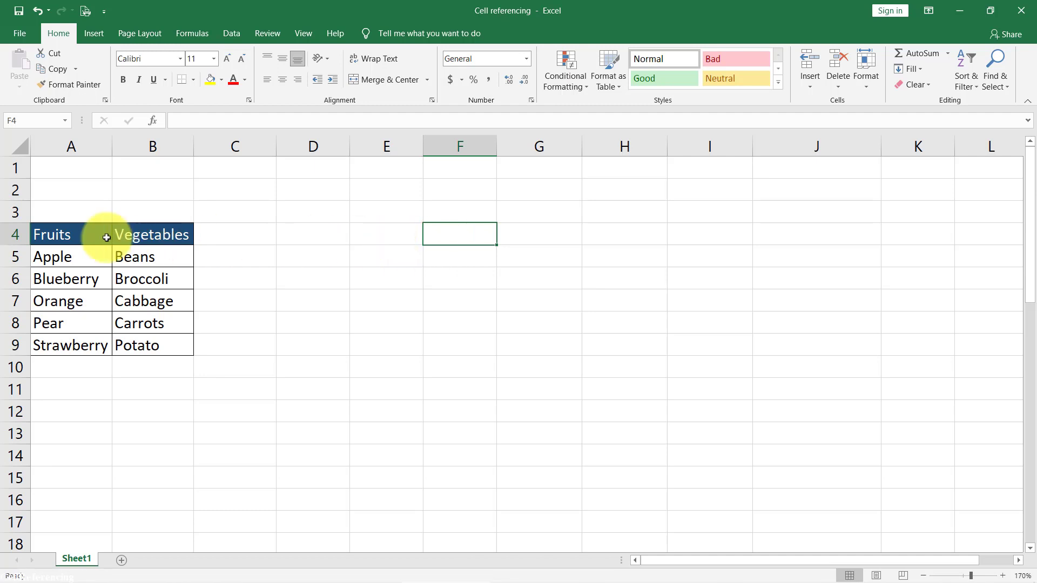
# - Enter a mixed reference to the Fruits header in cell F4 with only the row locked, as =A$4
pyautogui.click(86, 236)
pyautogui.moveTo(83, 254); pyautogui.dragTo(94, 346)
pyautogui.click(103, 235)
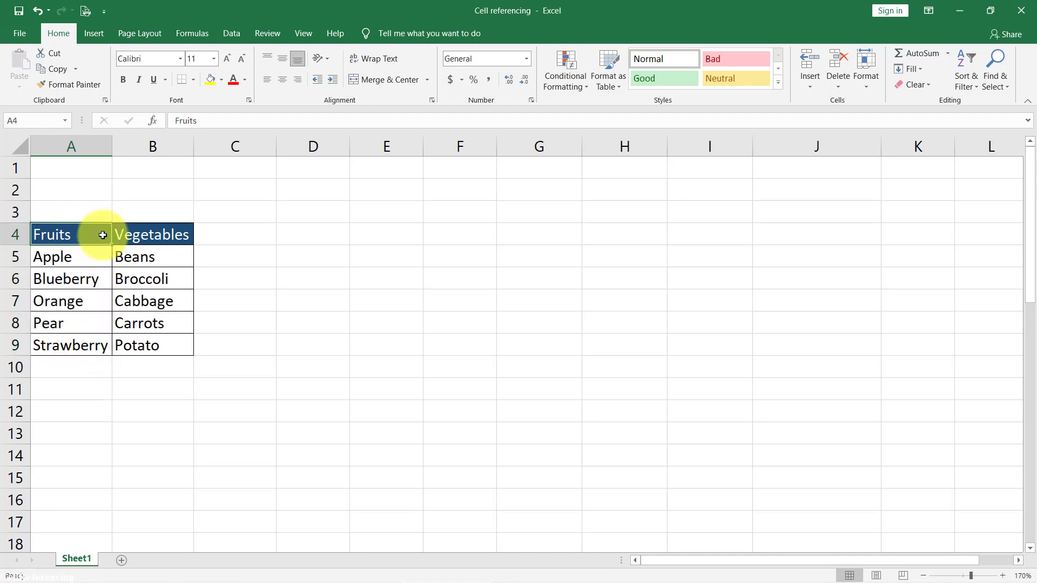
pyautogui.click(463, 235)
pyautogui.write('=')
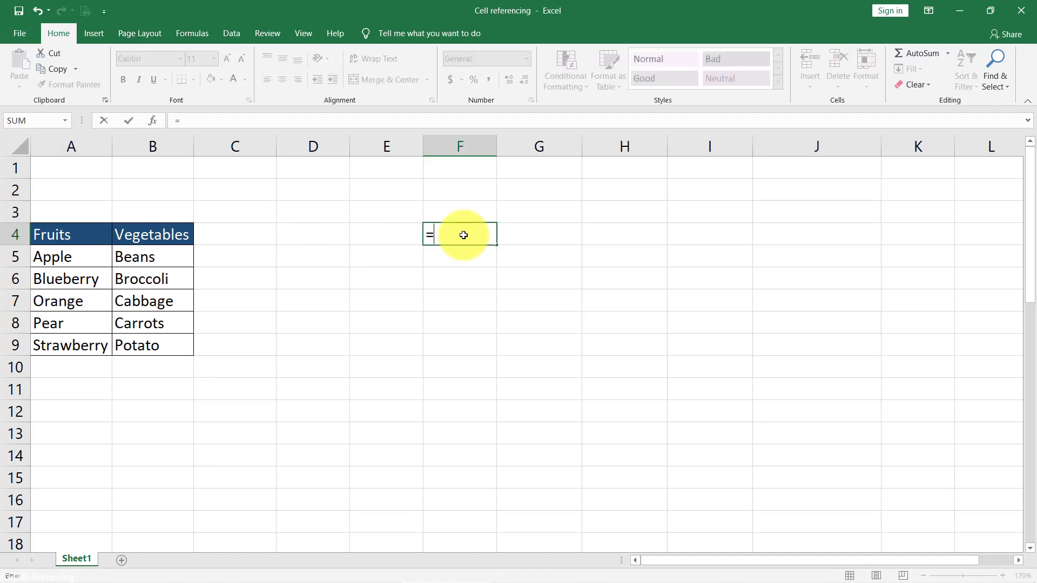
pyautogui.click(91, 238)
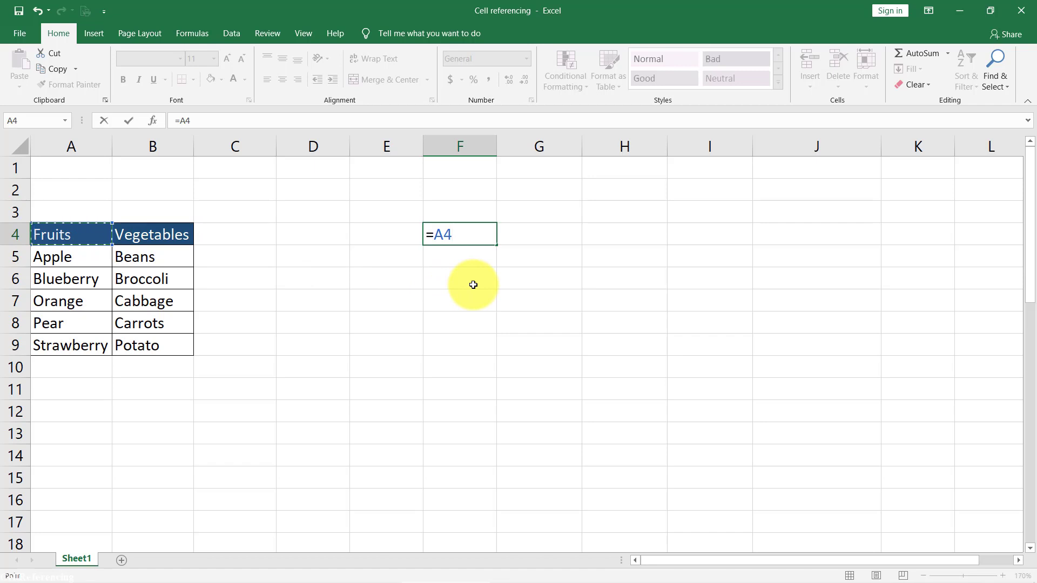
pyautogui.press('F4')
pyautogui.press('F4')
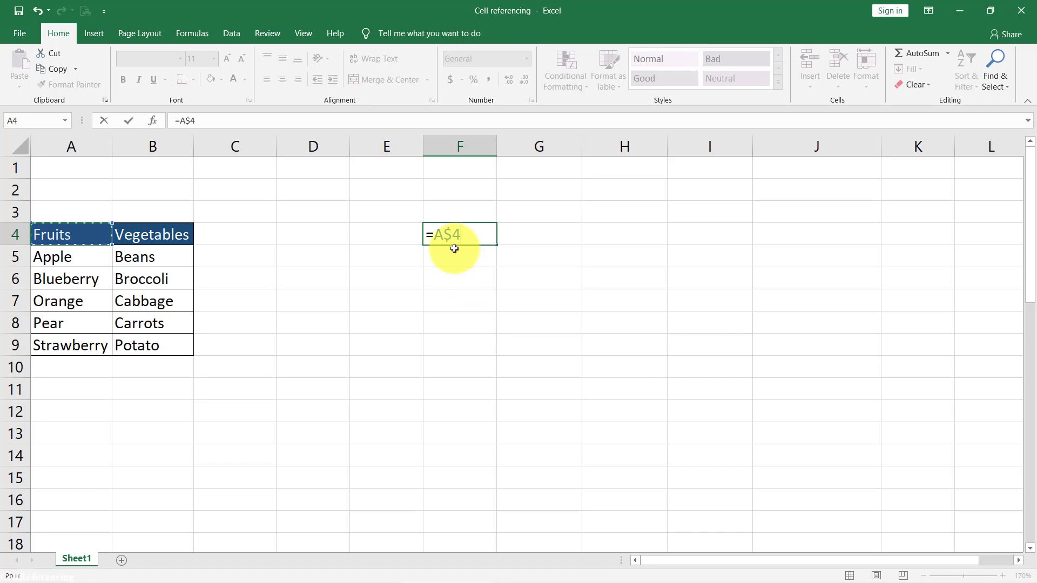
pyautogui.hotkey('ctrl', 'Return')
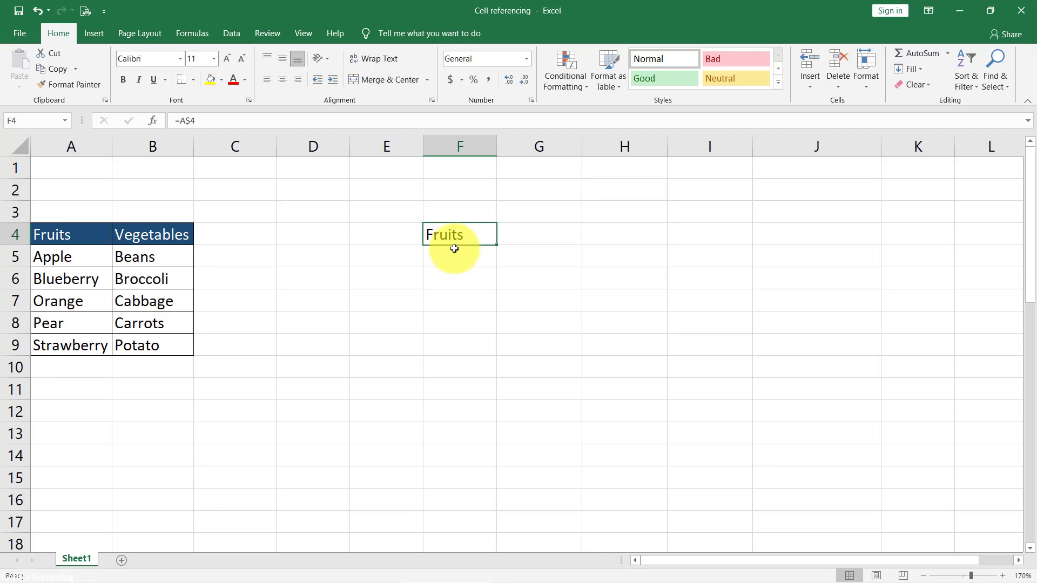
# - Copy the row-locked reference from F4 into cells F5 and G5
pyautogui.hotkey('ctrl', 'c')
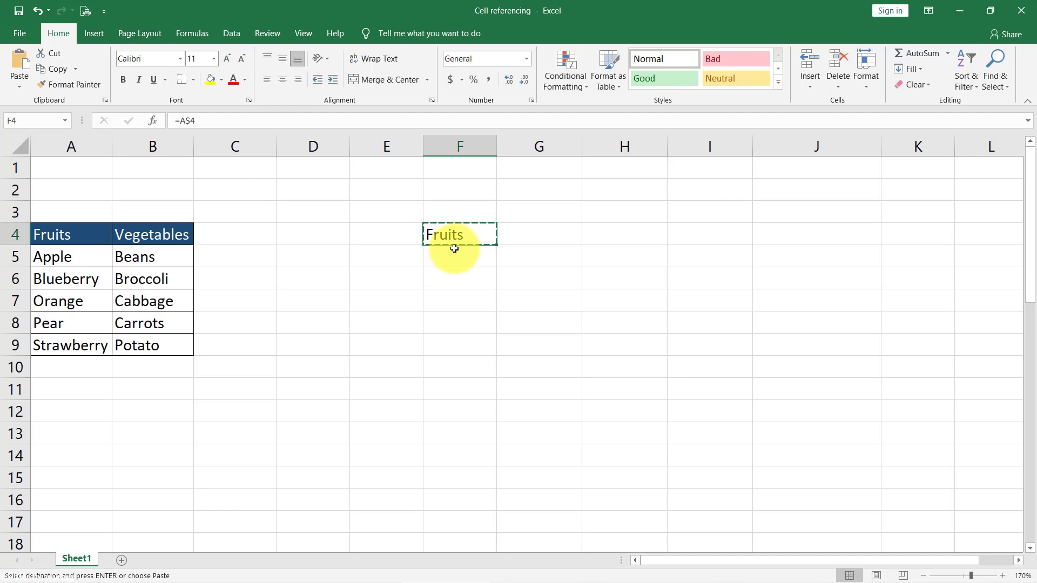
pyautogui.click(454, 249)
pyautogui.hotkey('ctrl', 'v')
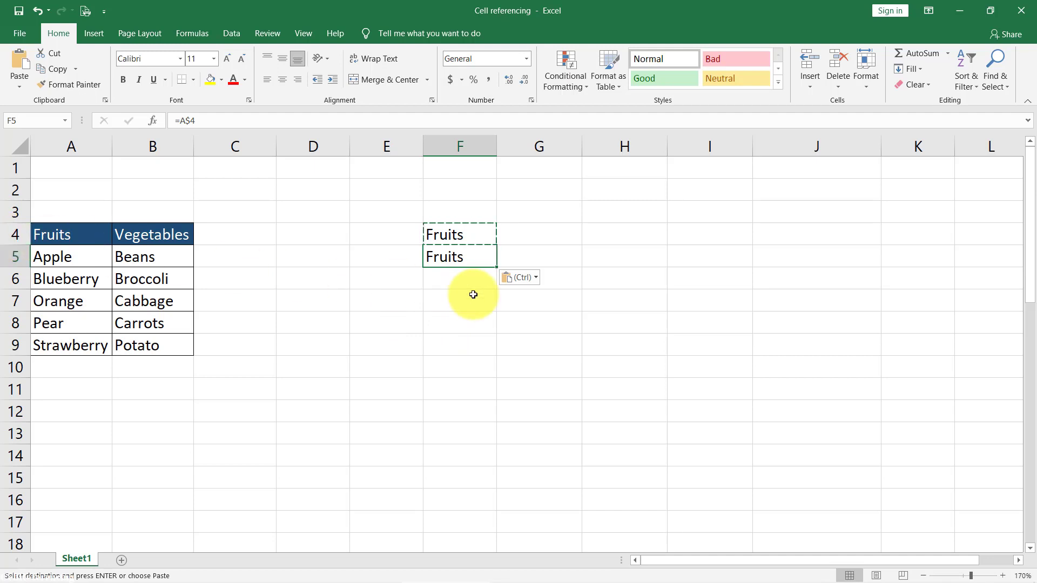
pyautogui.click(555, 254)
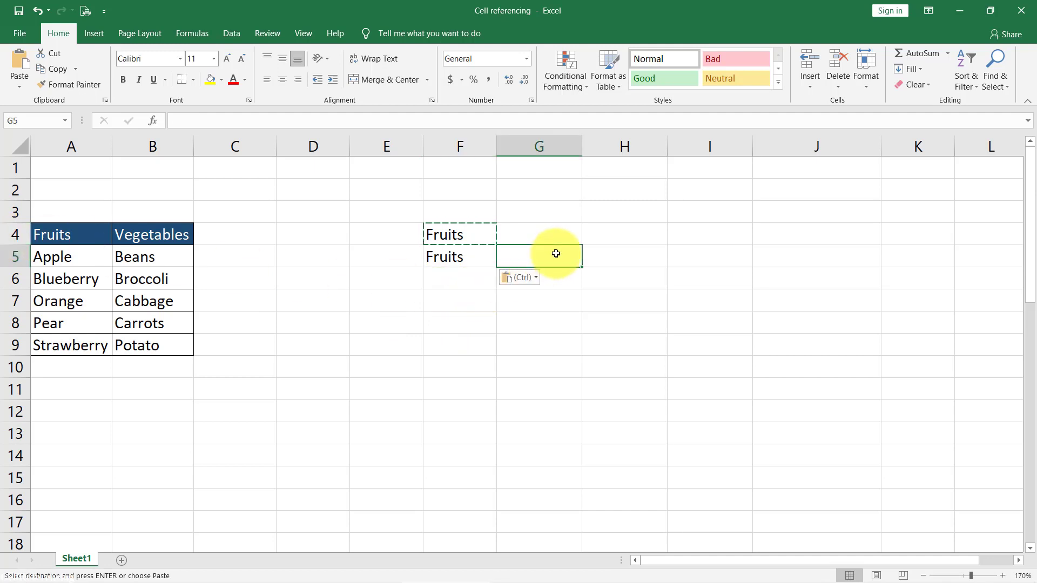
pyautogui.hotkey('ctrl', 'v')
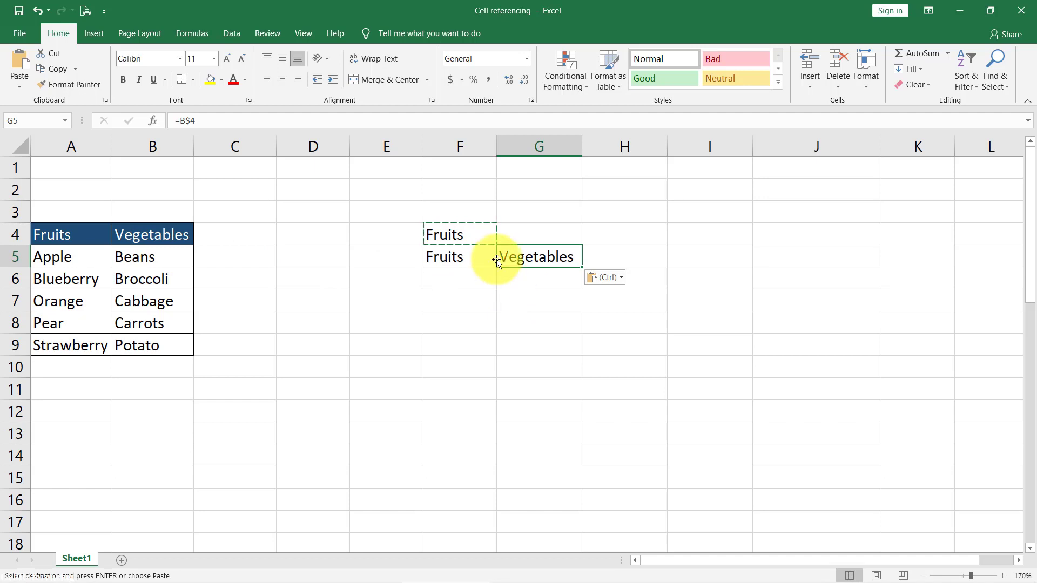
# - Examine the vegetables sales table in rows 36 to 42, covering vegetable names, price per lb, monthly sales in units and the Sales in dollars headings
pyautogui.scroll(-10, 539, 354)
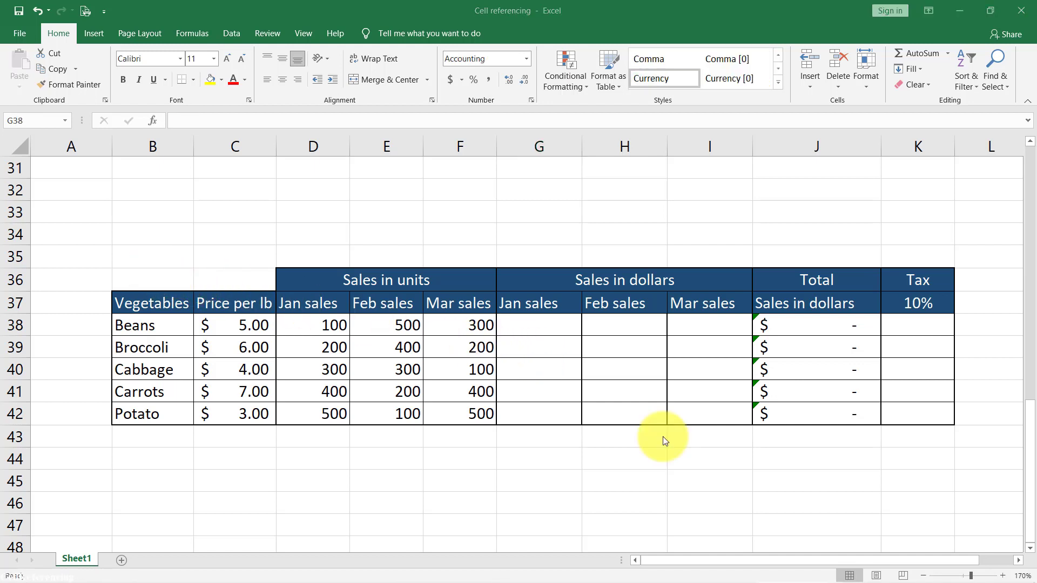
pyautogui.moveTo(153, 279); pyautogui.dragTo(413, 413)
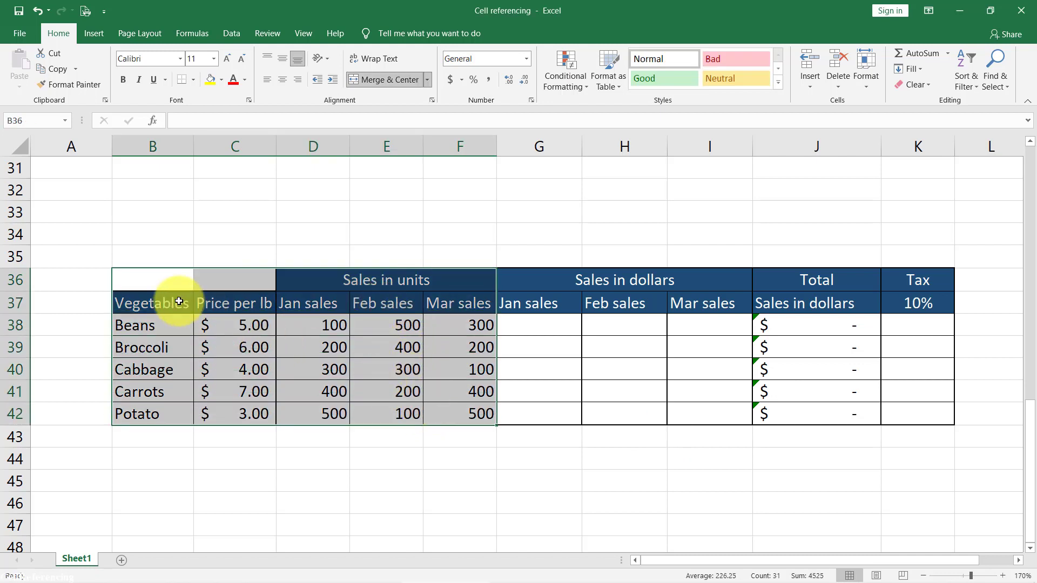
pyautogui.moveTo(179, 301); pyautogui.dragTo(172, 405)
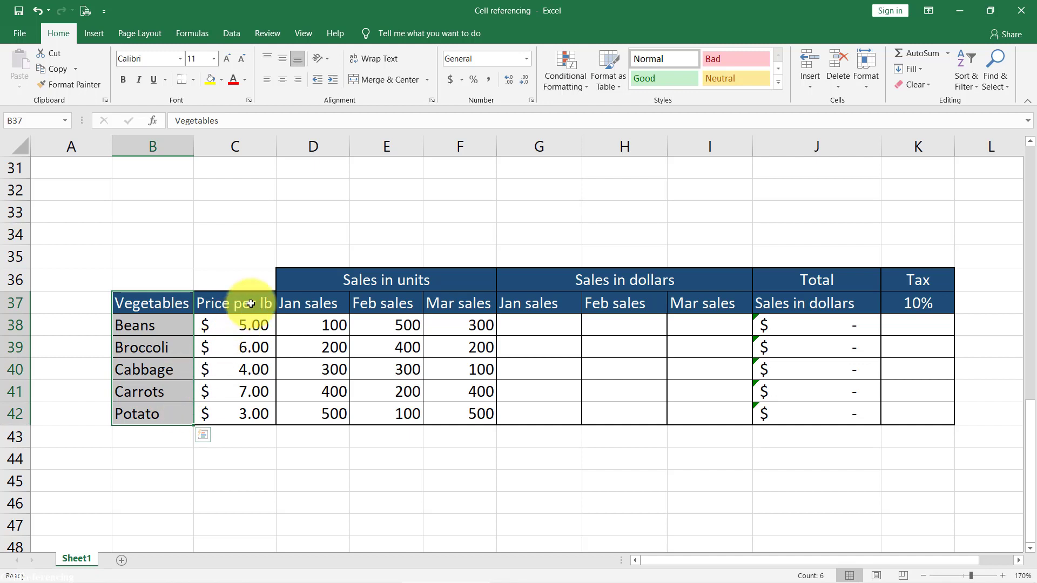
pyautogui.moveTo(250, 304); pyautogui.dragTo(259, 416)
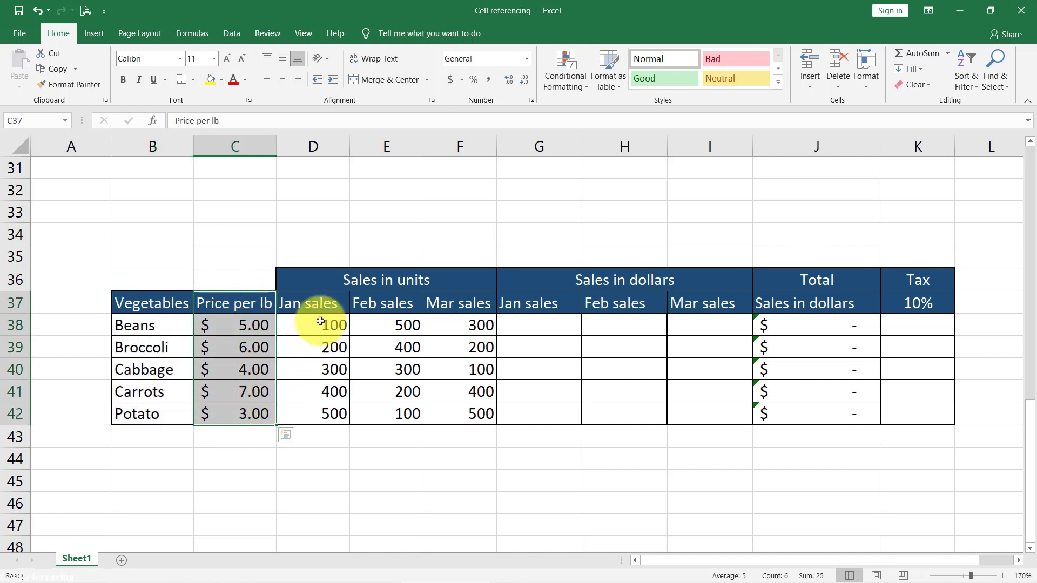
pyautogui.moveTo(323, 302); pyautogui.dragTo(474, 398)
pyautogui.moveTo(153, 279); pyautogui.dragTo(412, 412)
pyautogui.moveTo(153, 303); pyautogui.dragTo(173, 405)
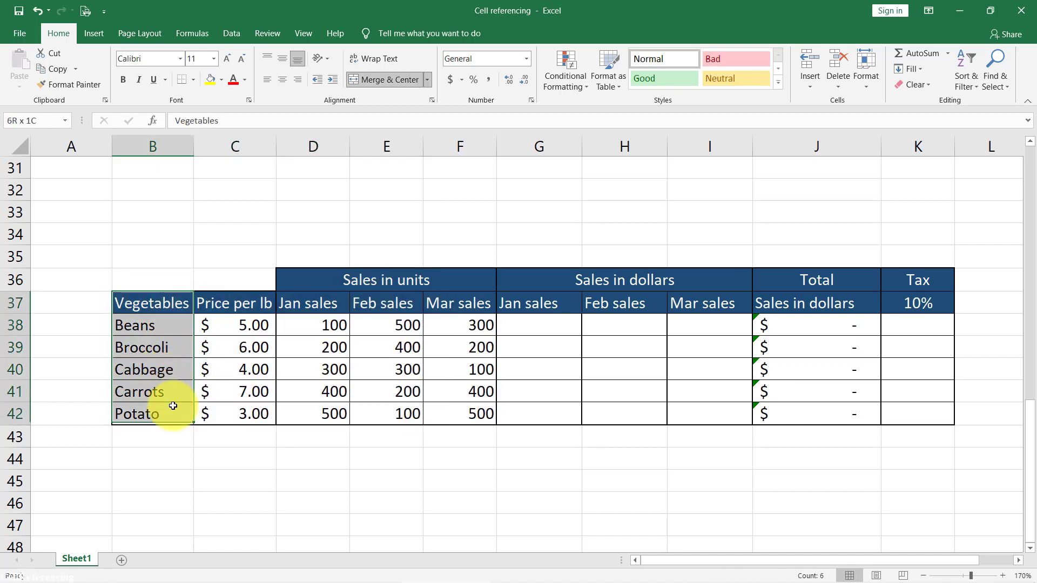
pyautogui.moveTo(262, 302); pyautogui.dragTo(272, 414)
pyautogui.moveTo(311, 305); pyautogui.dragTo(467, 411)
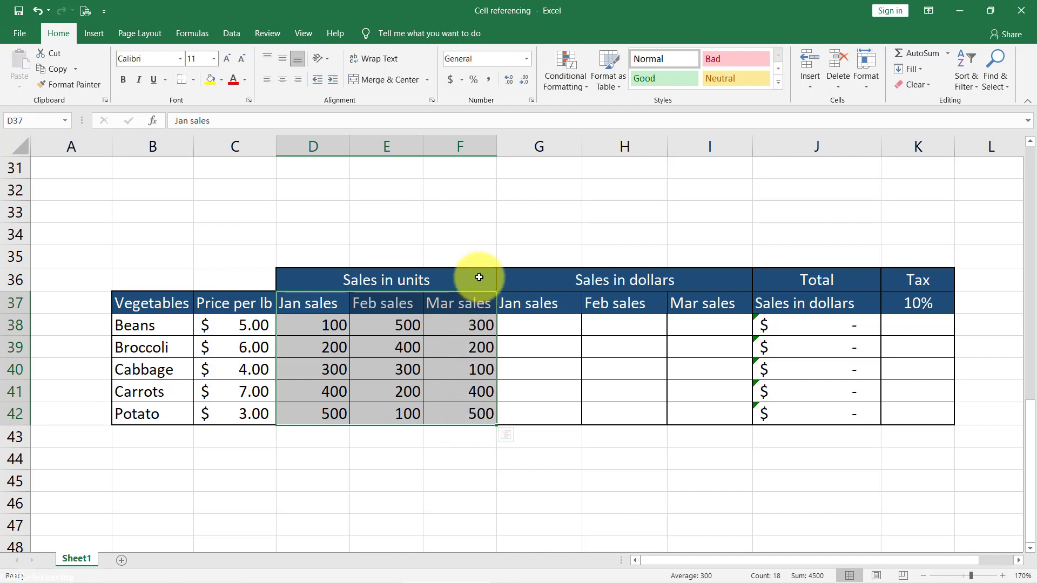
pyautogui.click(533, 329)
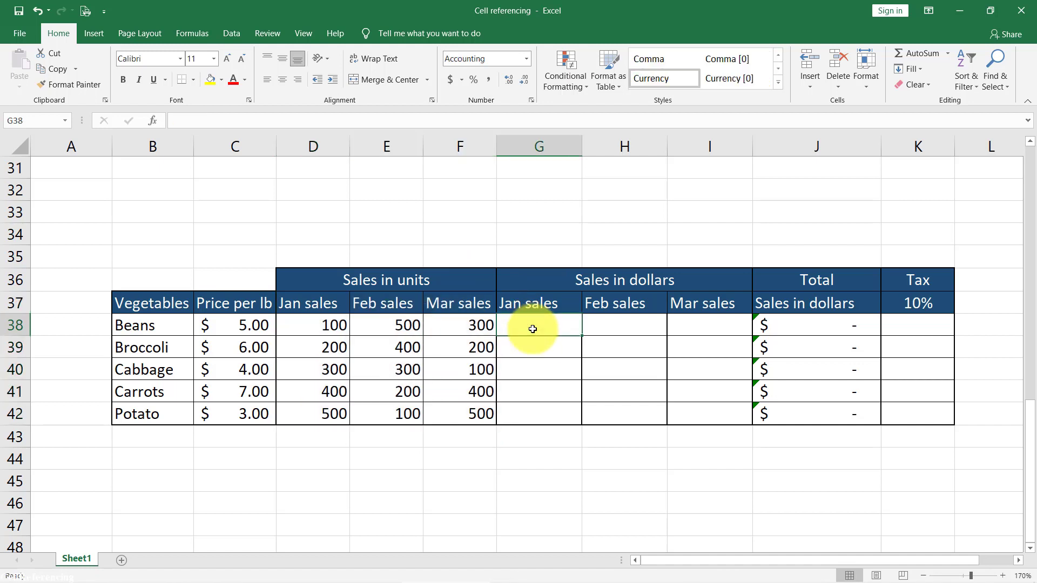
pyautogui.click(621, 276)
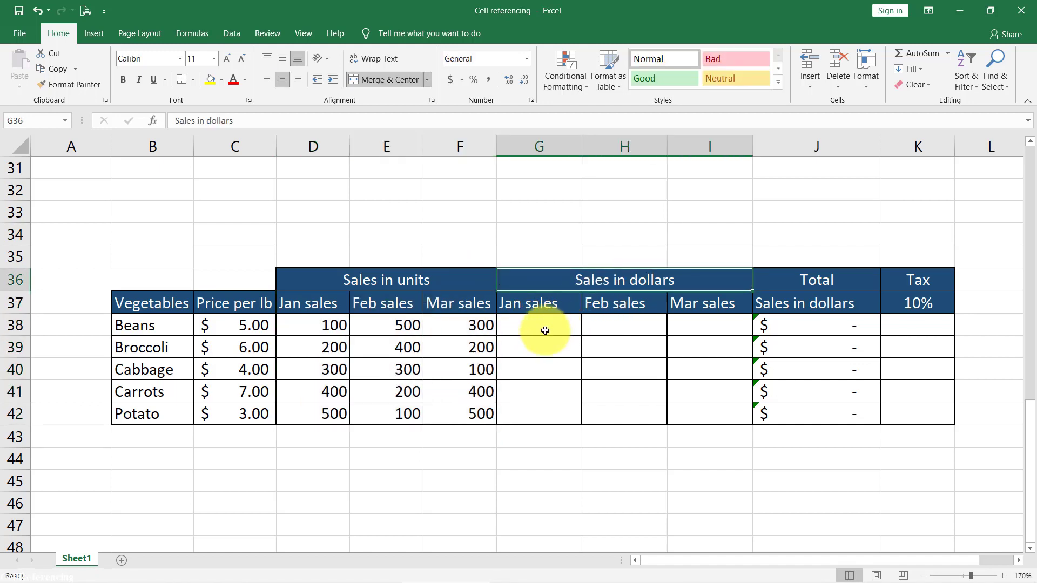
pyautogui.click(556, 307)
pyautogui.click(620, 304)
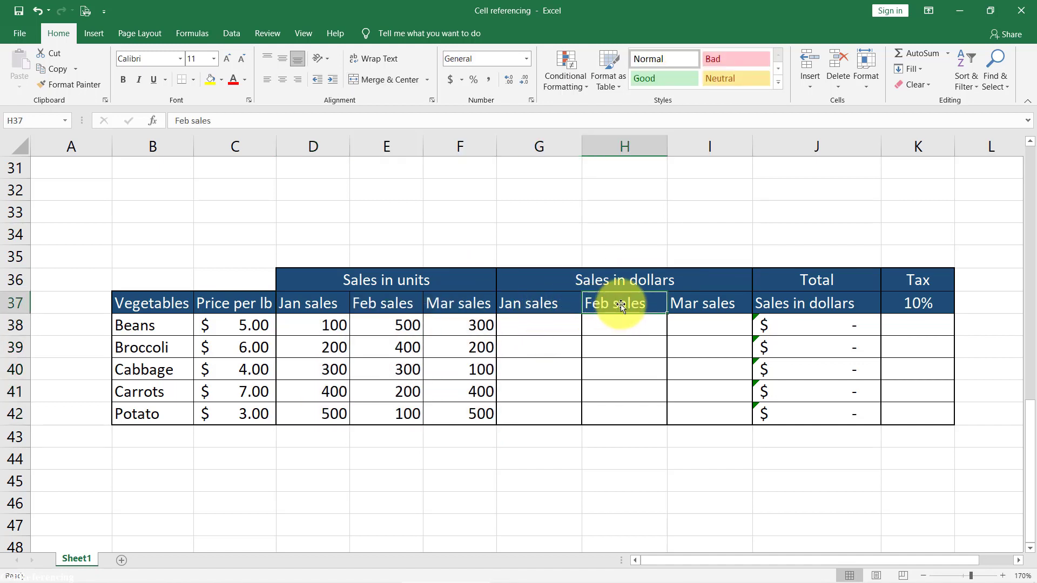
pyautogui.click(726, 306)
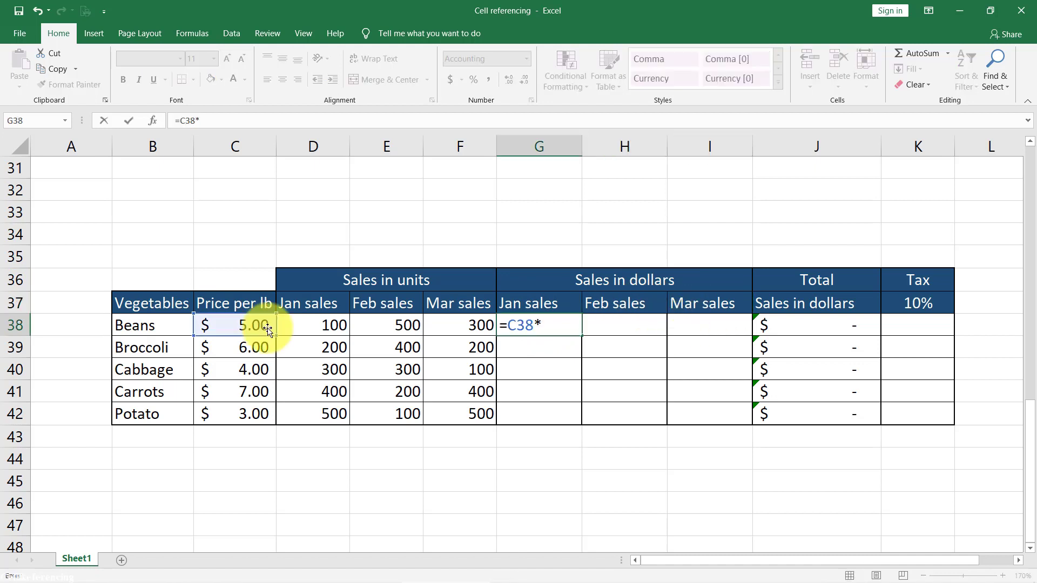
# - Enter the Beans dollar-sales formulas =C38*D38 in G38, =C38*E38 in H38 and =C38*F38 in I38
pyautogui.click(320, 330)
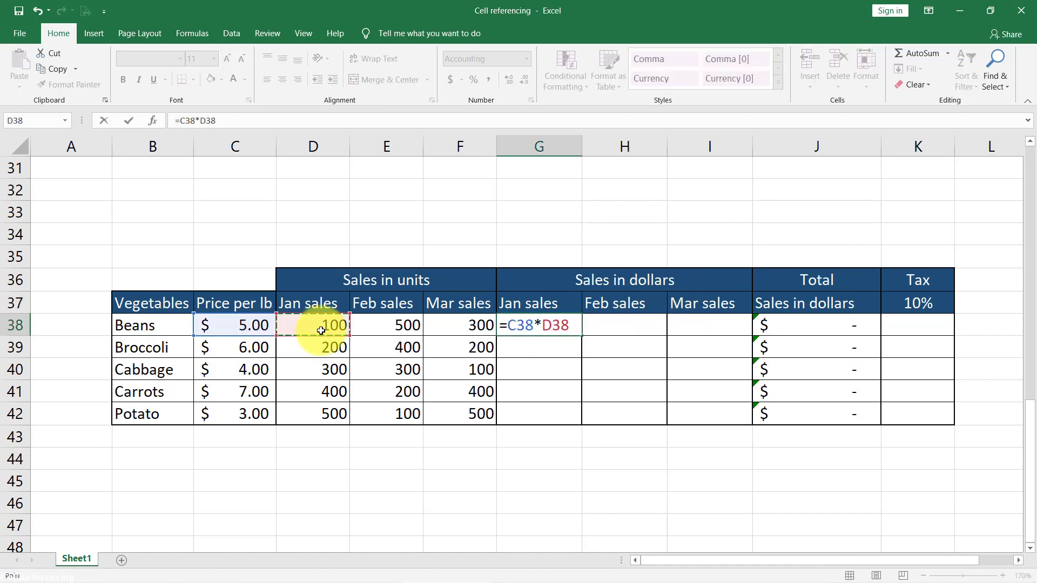
pyautogui.press('Tab')
pyautogui.write('=C38*')
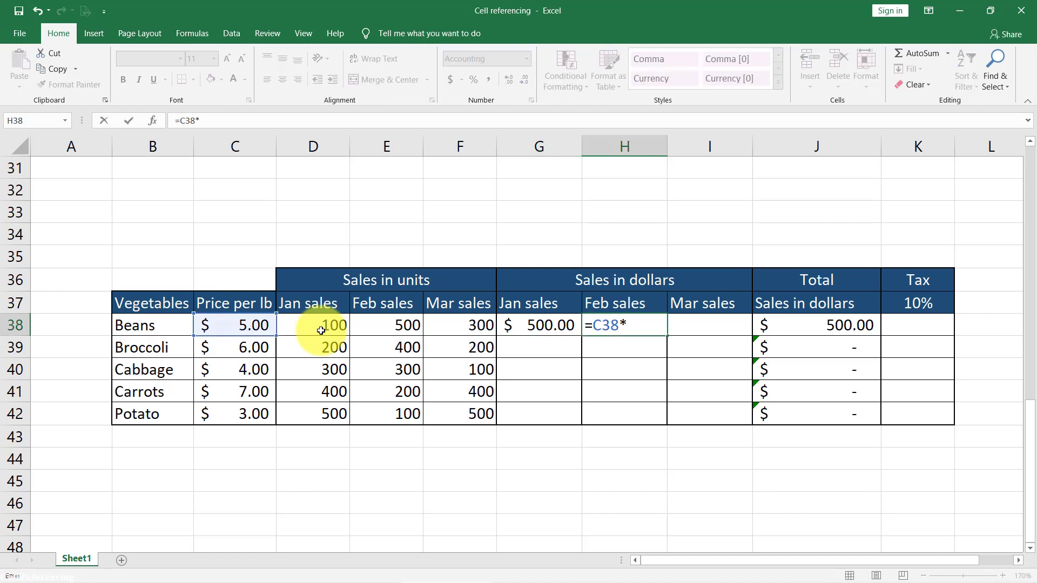
pyautogui.click(395, 330)
pyautogui.press('Tab')
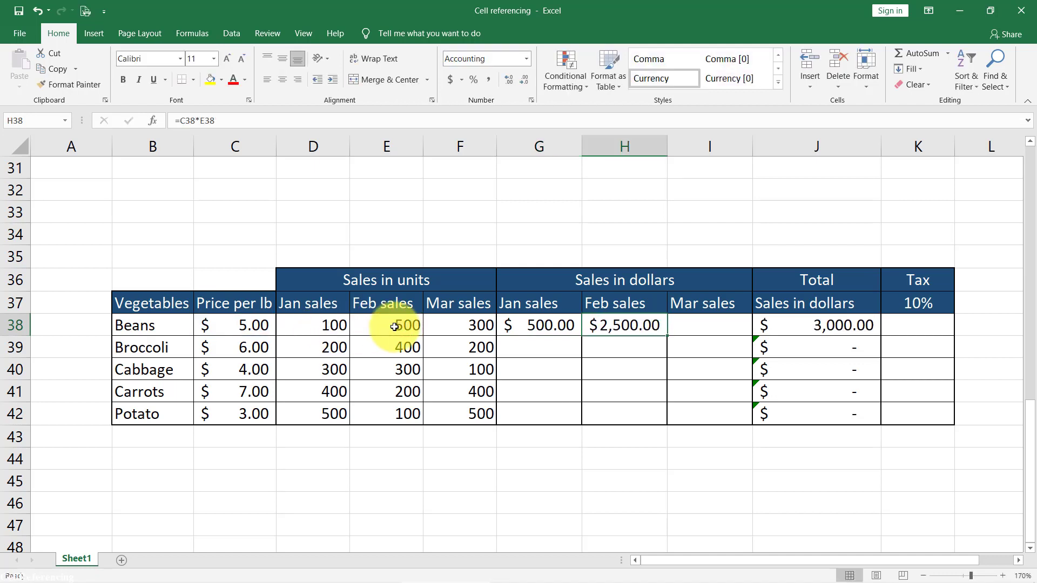
pyautogui.write('=C38*F38')
pyautogui.press('Return')
# - Copy the three Beans dollar-sales formulas in G38:I38 down through row 42 for the other vegetables
pyautogui.press('Up')
pyautogui.hotkey('shift', 'Right')
pyautogui.hotkey('shift', 'Right')
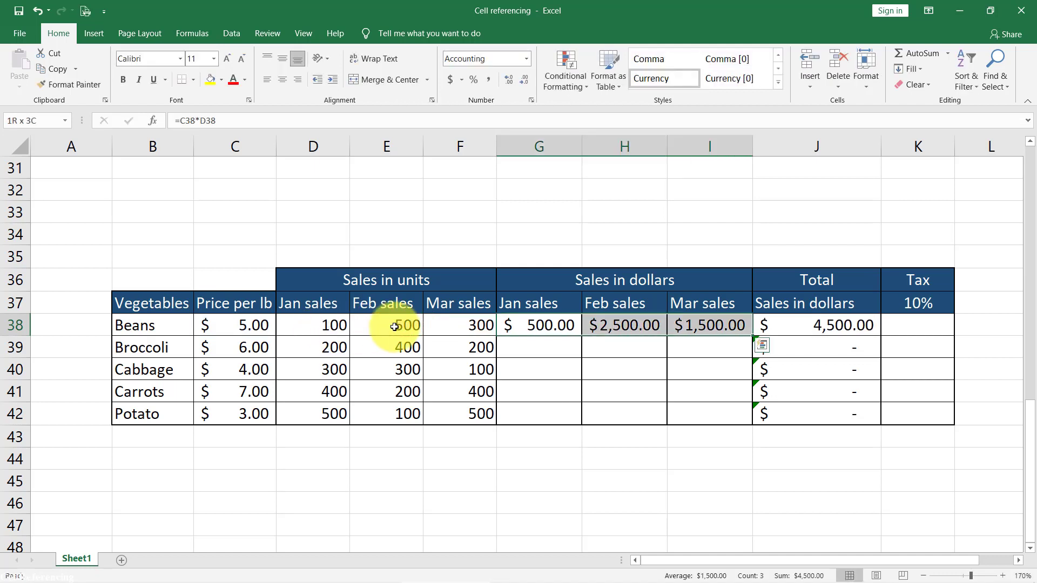
pyautogui.hotkey('ctrl', 'c')
pyautogui.hotkey('shift', 'Down')
pyautogui.hotkey('shift', 'Down')
pyautogui.hotkey('shift', 'Down')
pyautogui.hotkey('shift', 'Down')
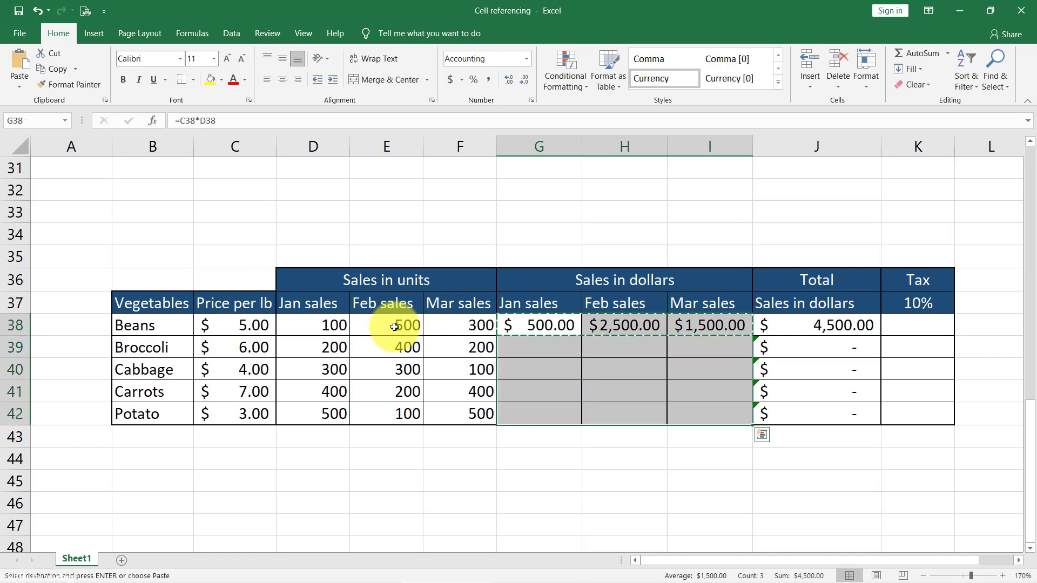
pyautogui.hotkey('ctrl', 'v')
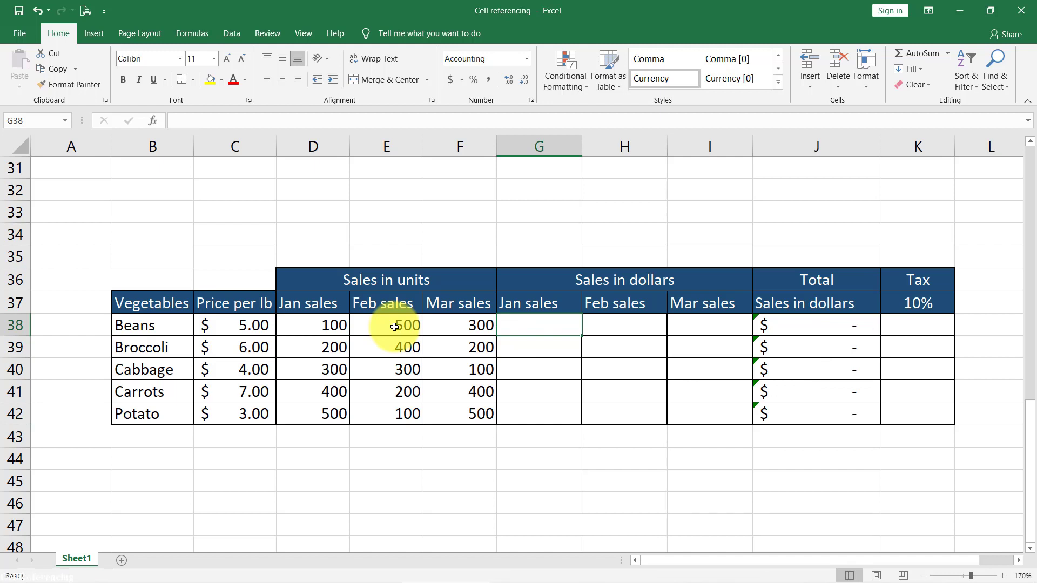
pyautogui.press('Up')
pyautogui.press('Right')
pyautogui.press('Right')
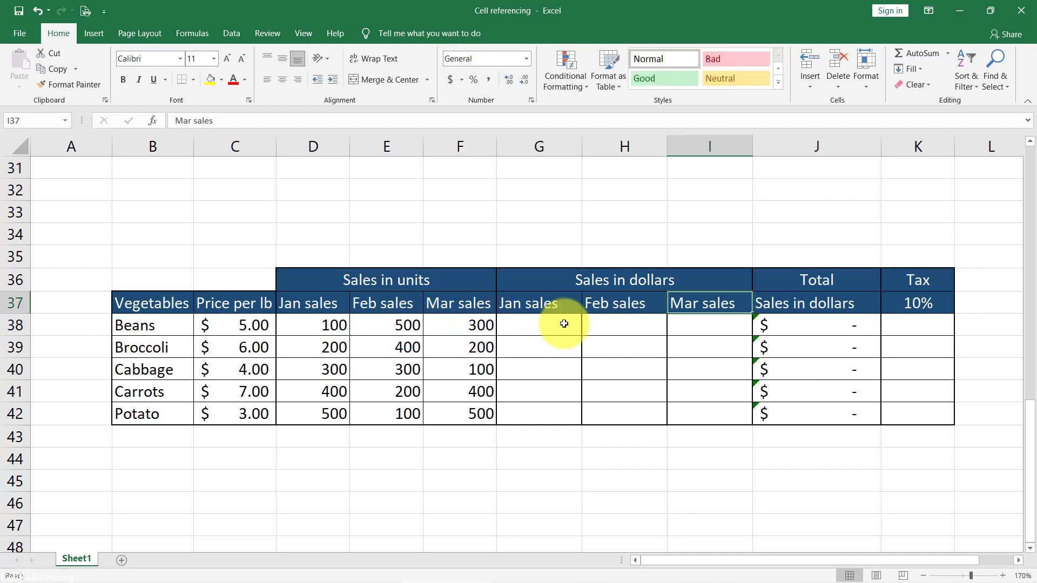
pyautogui.click(527, 322)
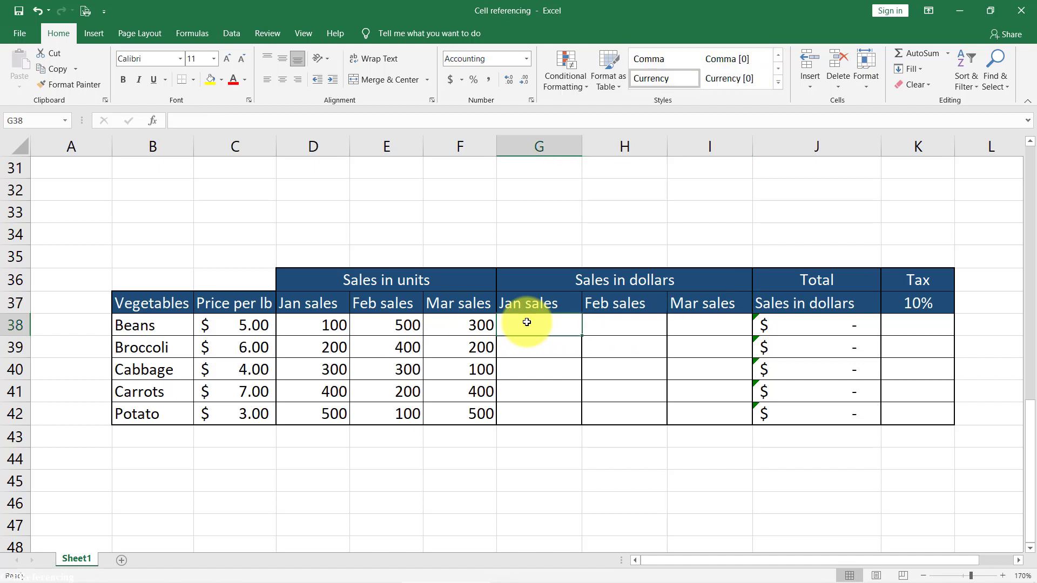
pyautogui.hotkey('ctrl', 'c')
pyautogui.moveTo(527, 322); pyautogui.dragTo(706, 333)
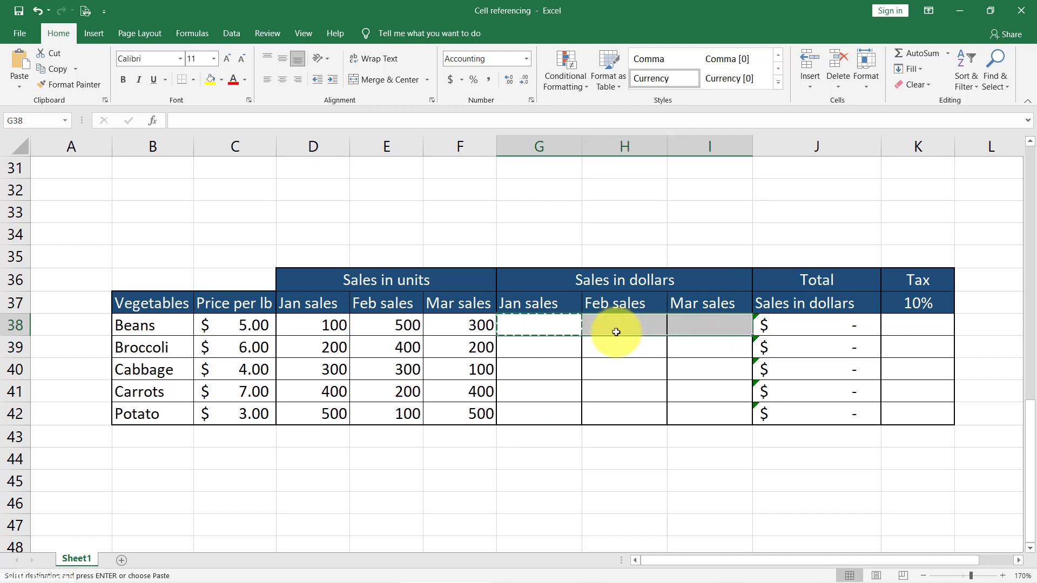
pyautogui.click(562, 330)
pyautogui.press('Escape')
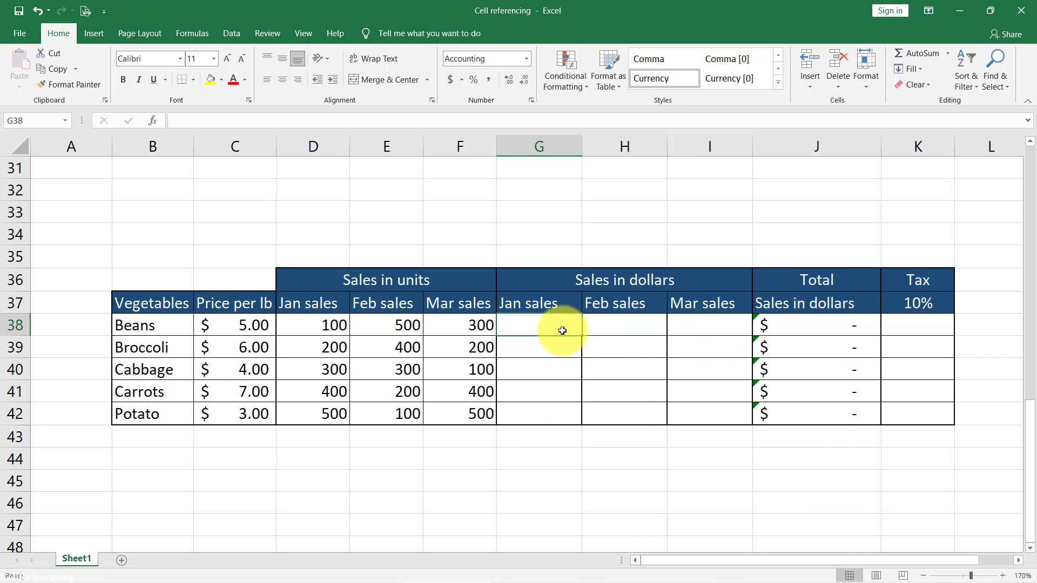
# - Enter the Beans January dollar-sales formula =$C38*D38 in G38, locking only the price column
pyautogui.write('=')
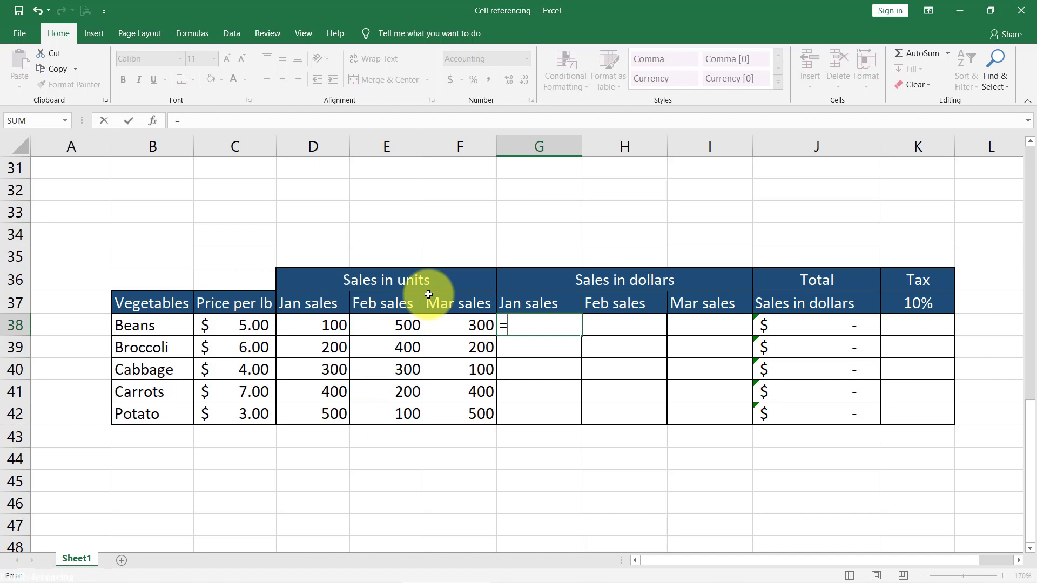
pyautogui.write('=')
pyautogui.click(240, 323)
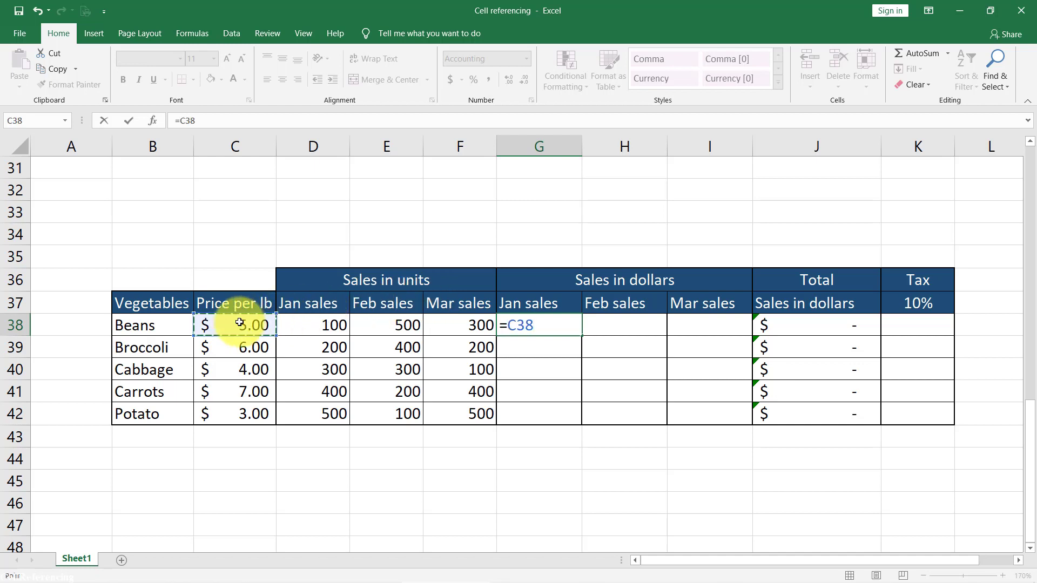
pyautogui.press('F4')
pyautogui.press('F4')
pyautogui.press('F4')
pyautogui.write('*')
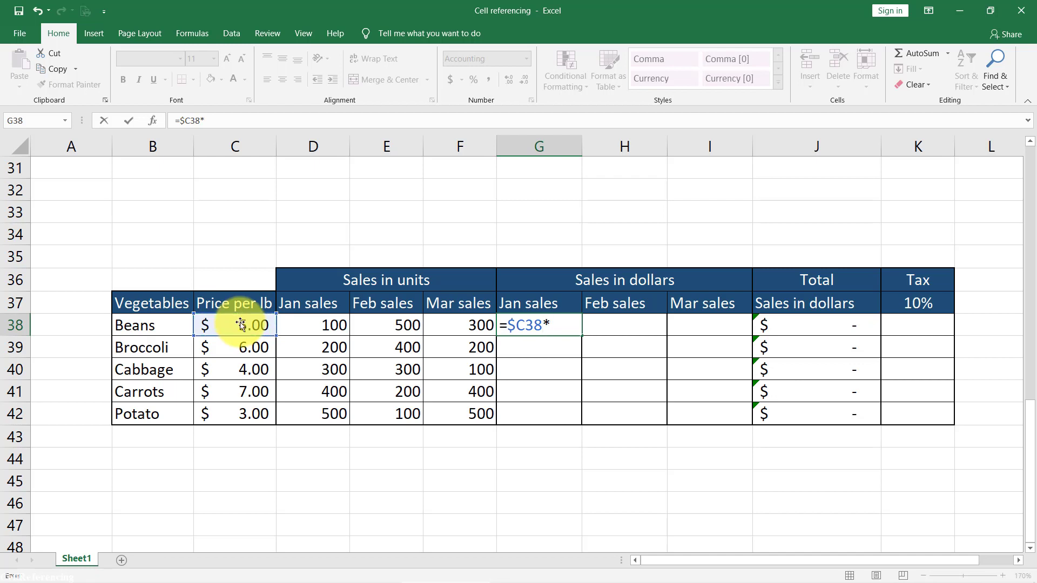
pyautogui.click(312, 326)
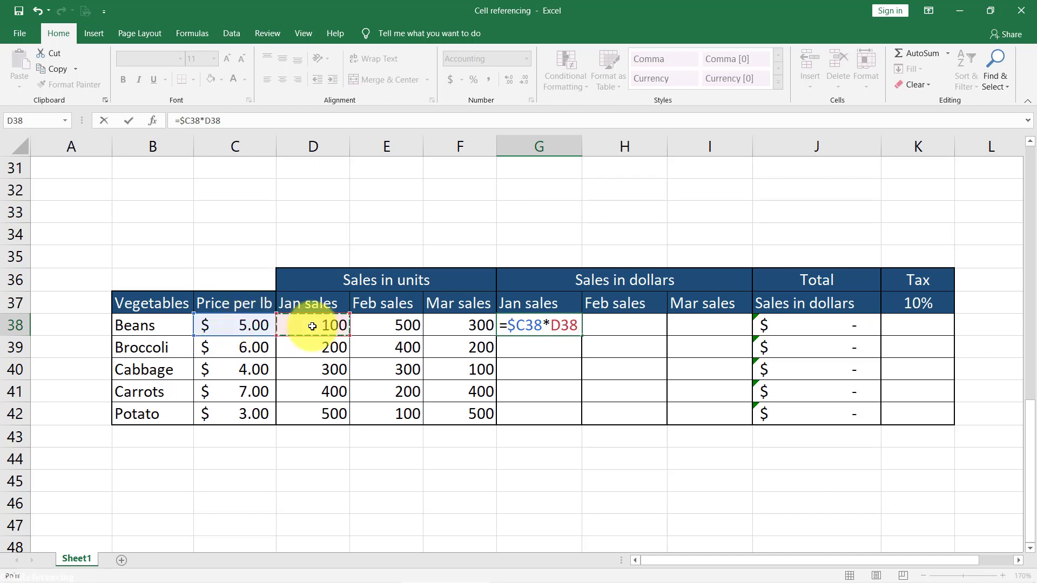
pyautogui.hotkey('ctrl', 'Return')
# - Copy the G38 formula across the whole range G38:I42 and inspect the references in the copied formula in I42
pyautogui.hotkey('ctrl', 'c')
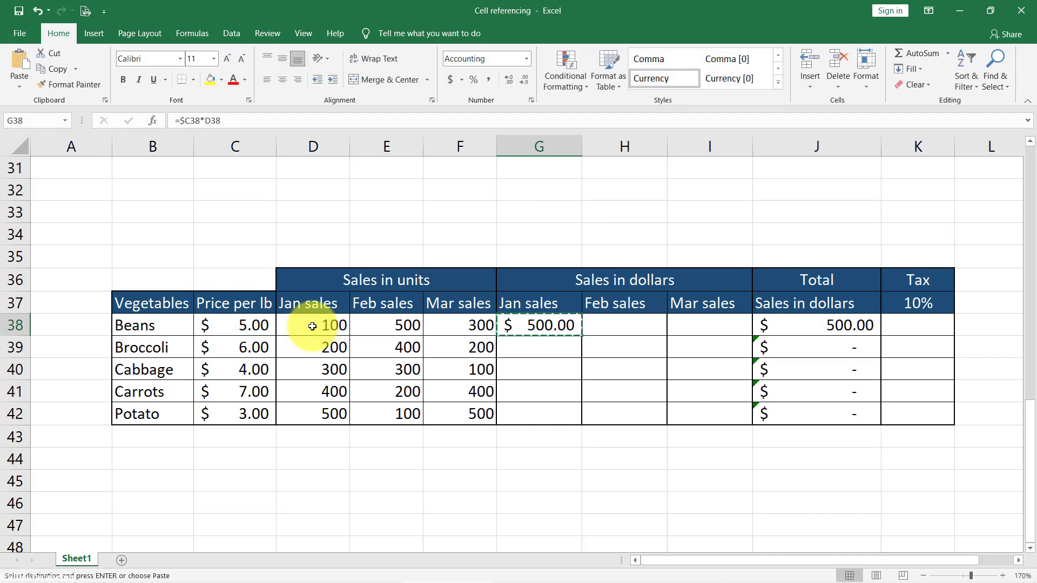
pyautogui.hotkey('shift', 'Right')
pyautogui.hotkey('shift', 'Right')
pyautogui.hotkey('shift', 'Down')
pyautogui.hotkey('shift', 'Down')
pyautogui.hotkey('shift', 'Down')
pyautogui.hotkey('shift', 'Down')
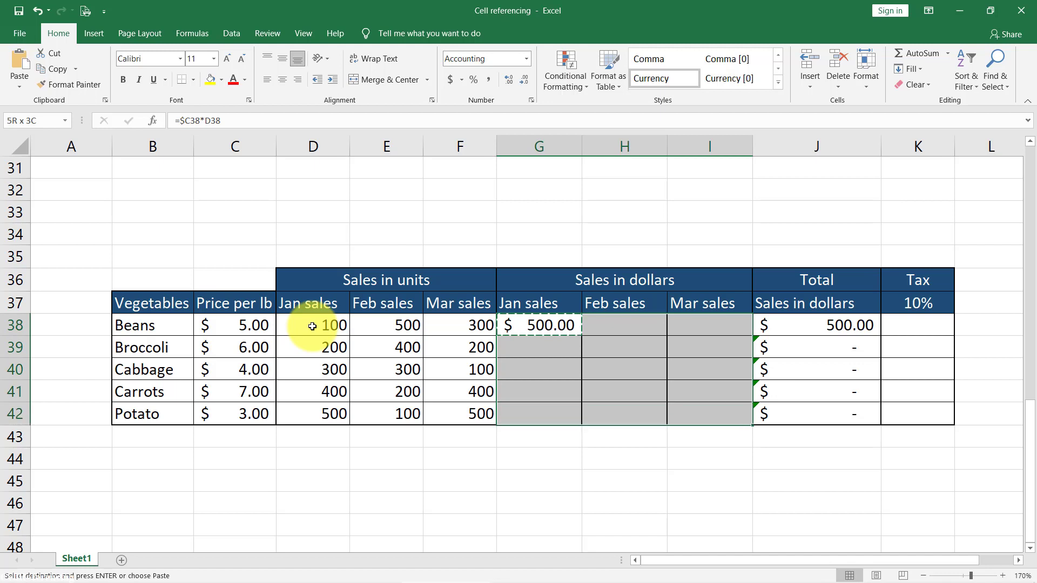
pyautogui.hotkey('ctrl', 'v')
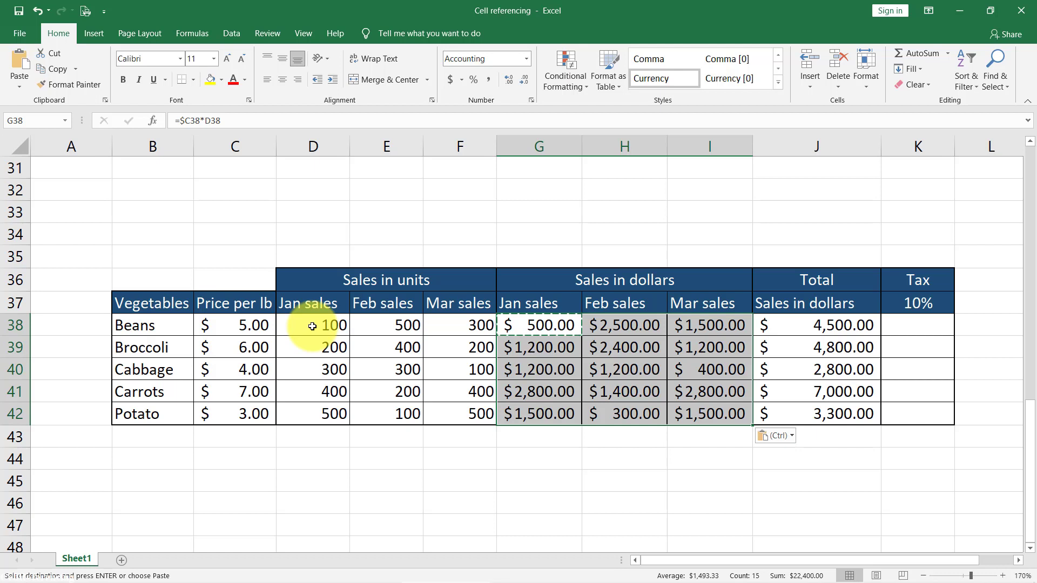
pyautogui.click(727, 415)
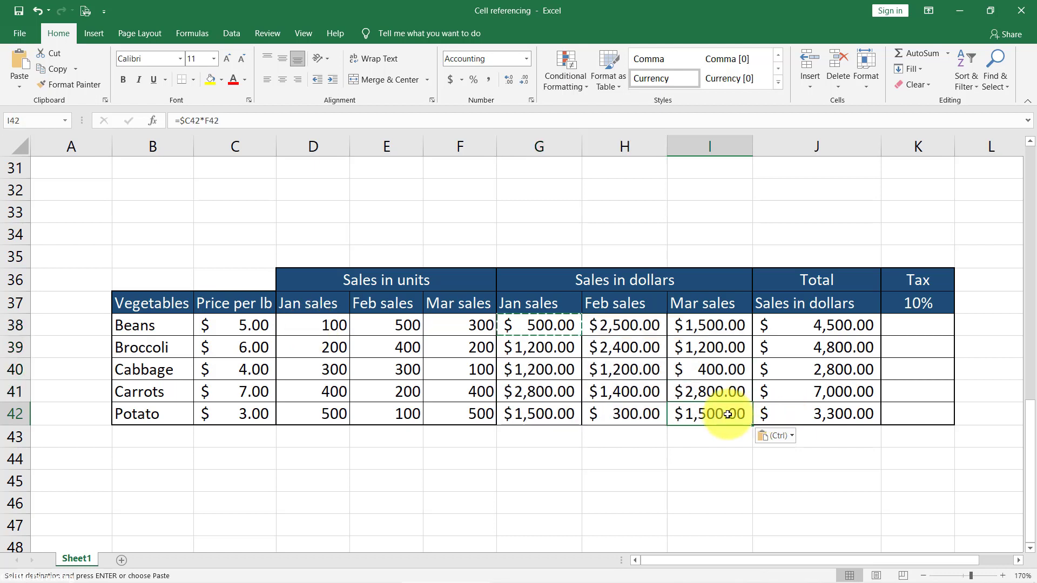
pyautogui.press('F2')
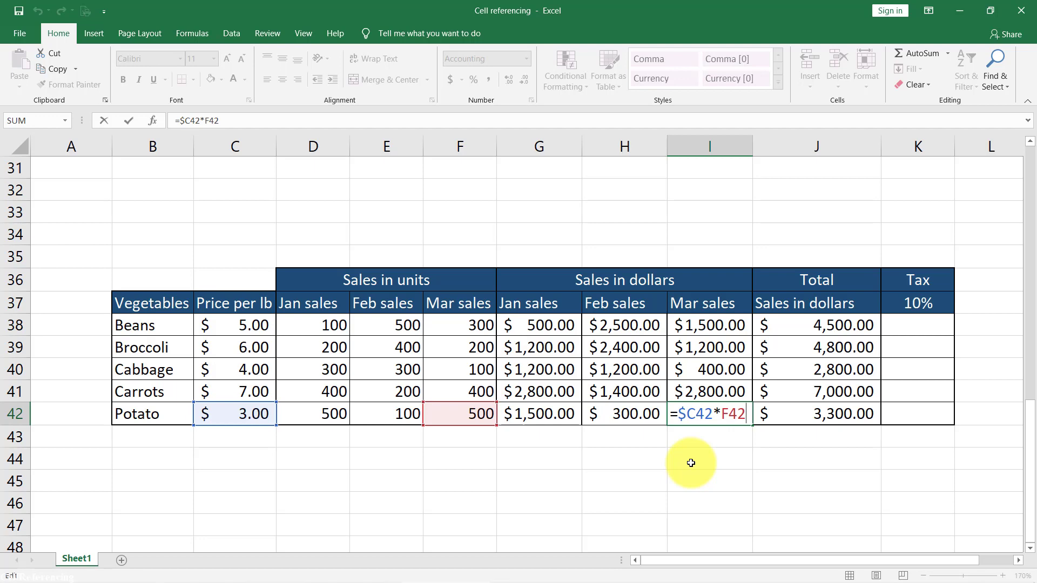
pyautogui.hotkey('ctrl', 'Return')
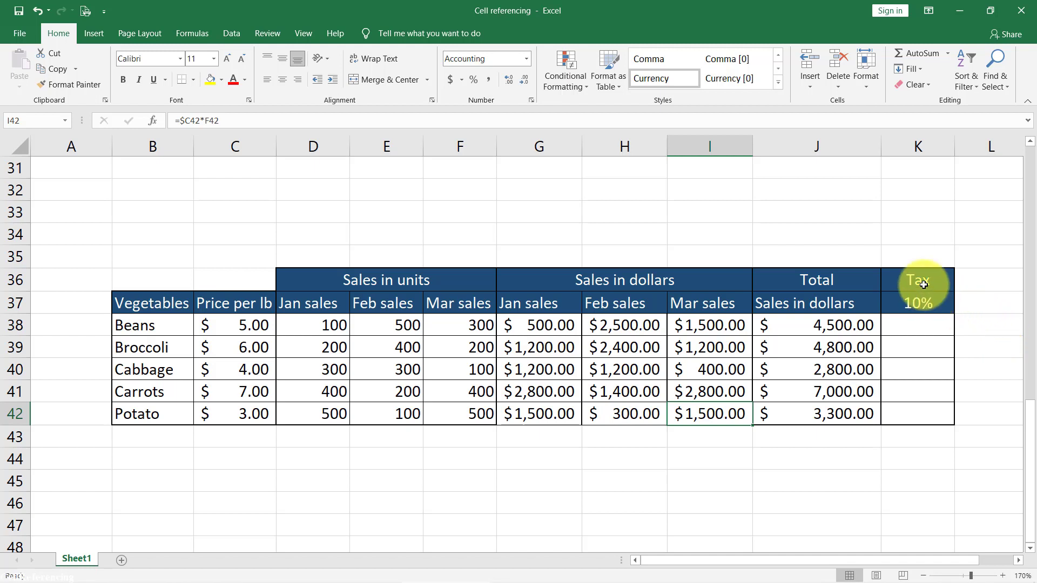
# - Enter the Beans tax formula =$K$37*J38 in K38, using an absolute reference to the tax rate
pyautogui.moveTo(918, 278); pyautogui.dragTo(926, 411)
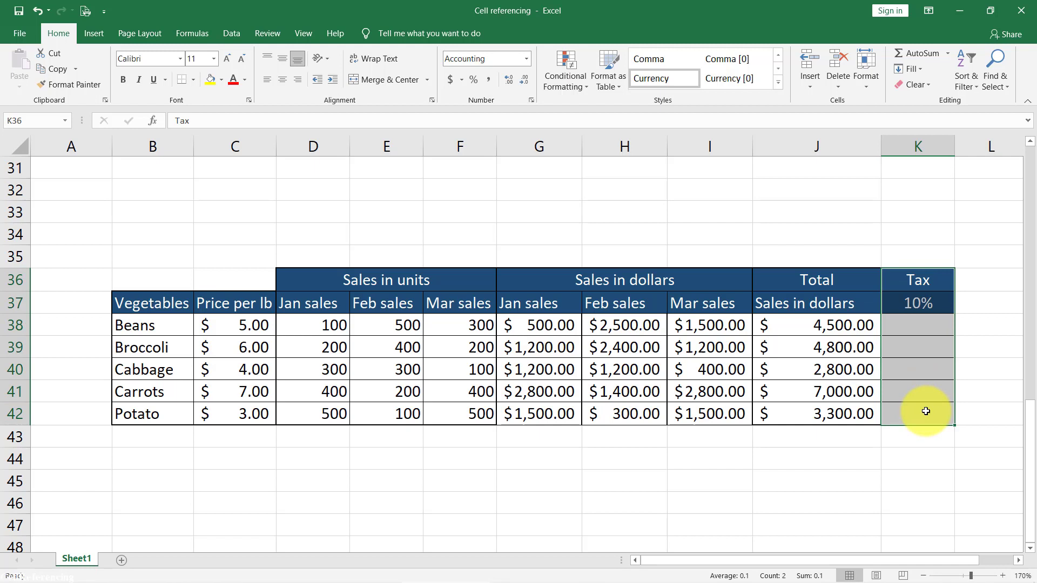
pyautogui.click(898, 325)
pyautogui.moveTo(139, 325); pyautogui.dragTo(144, 413)
pyautogui.click(948, 301)
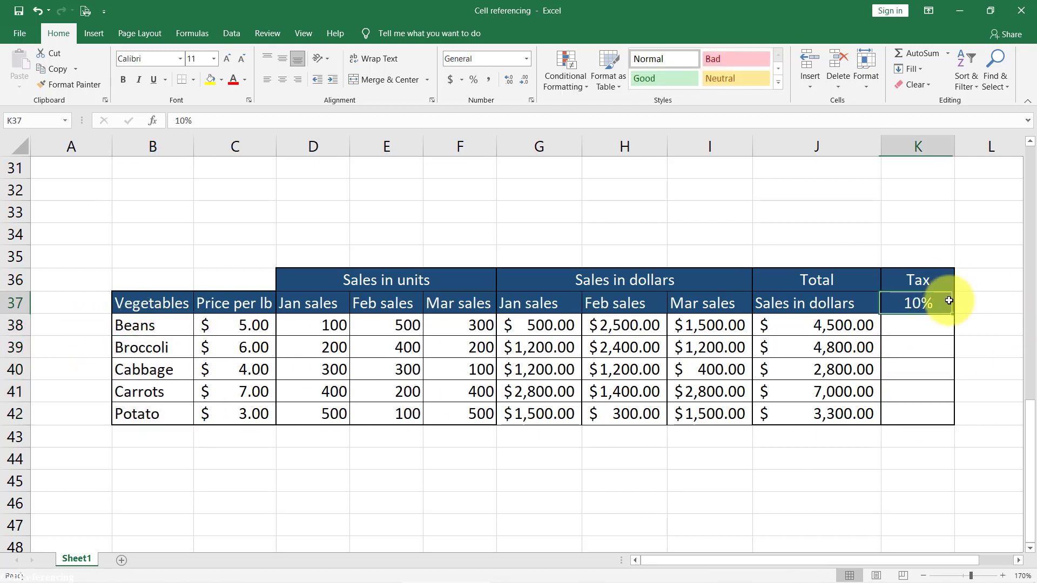
pyautogui.click(938, 326)
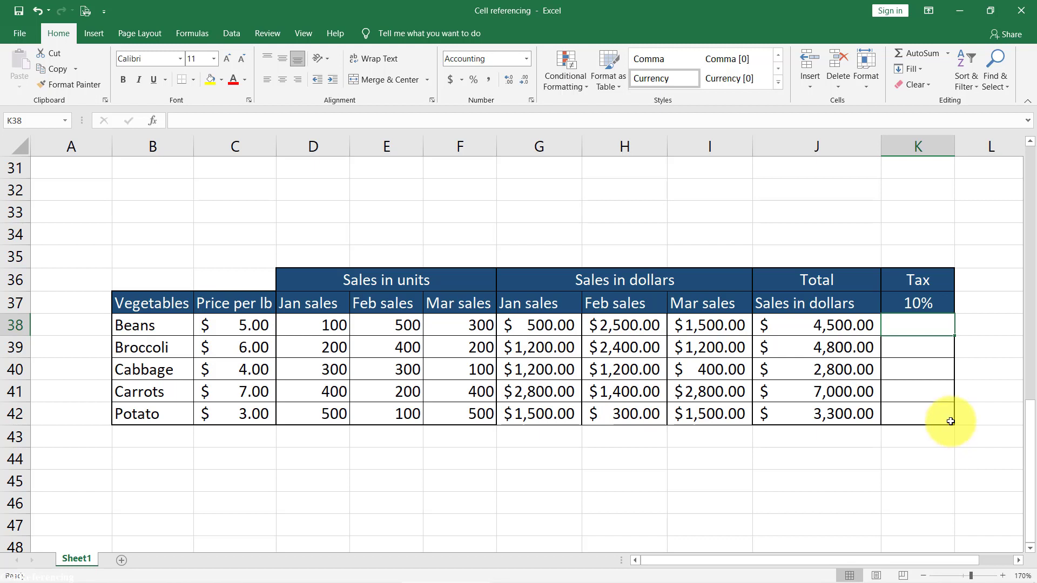
pyautogui.write('=')
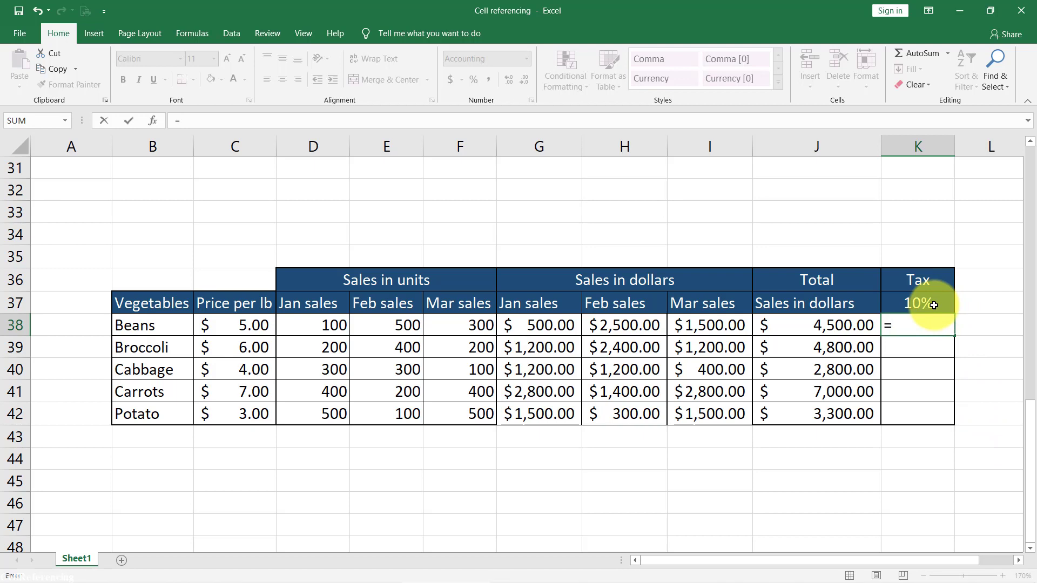
pyautogui.click(934, 305)
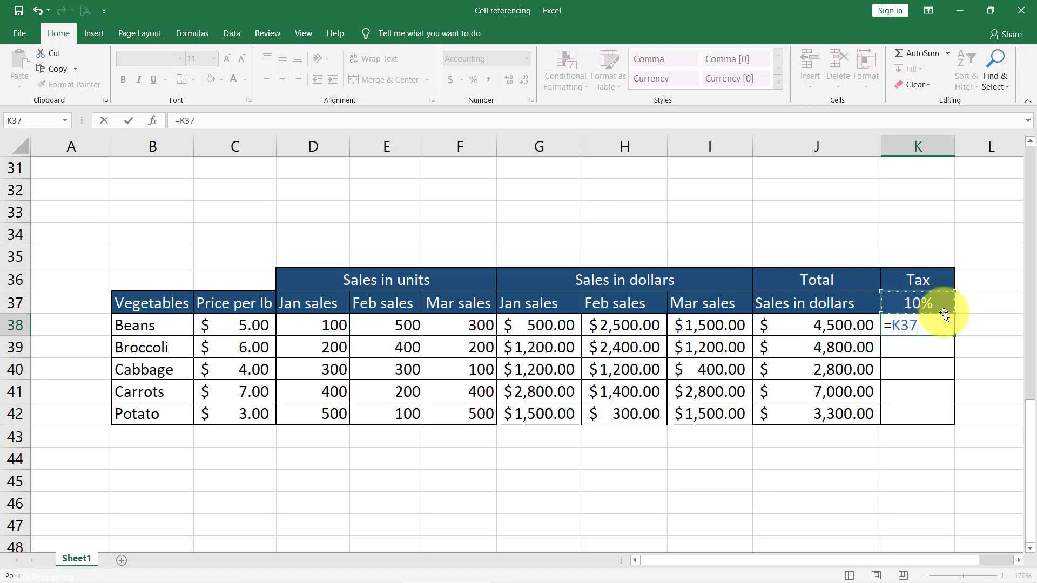
pyautogui.press('F4')
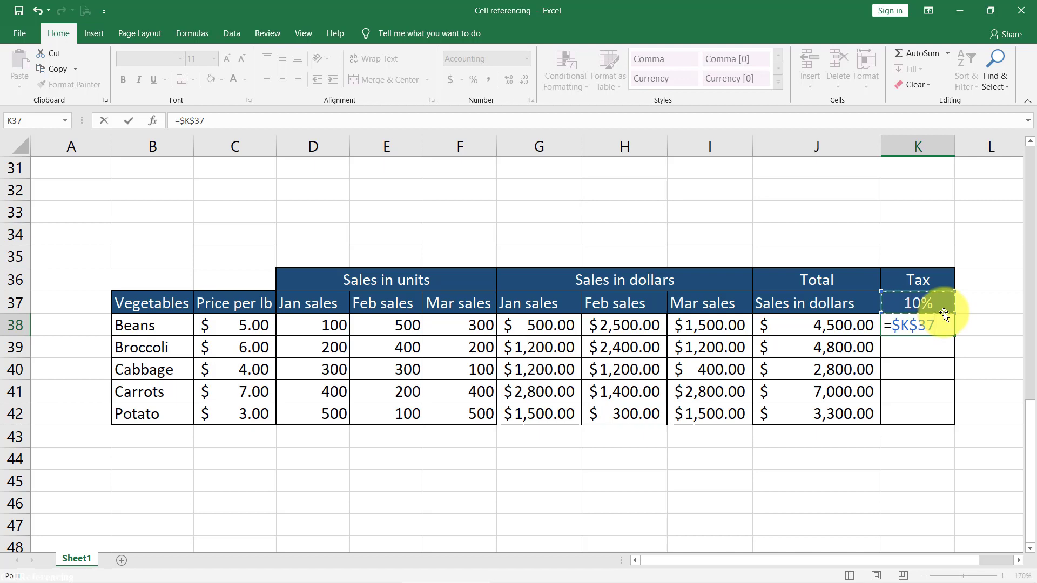
pyautogui.write('*')
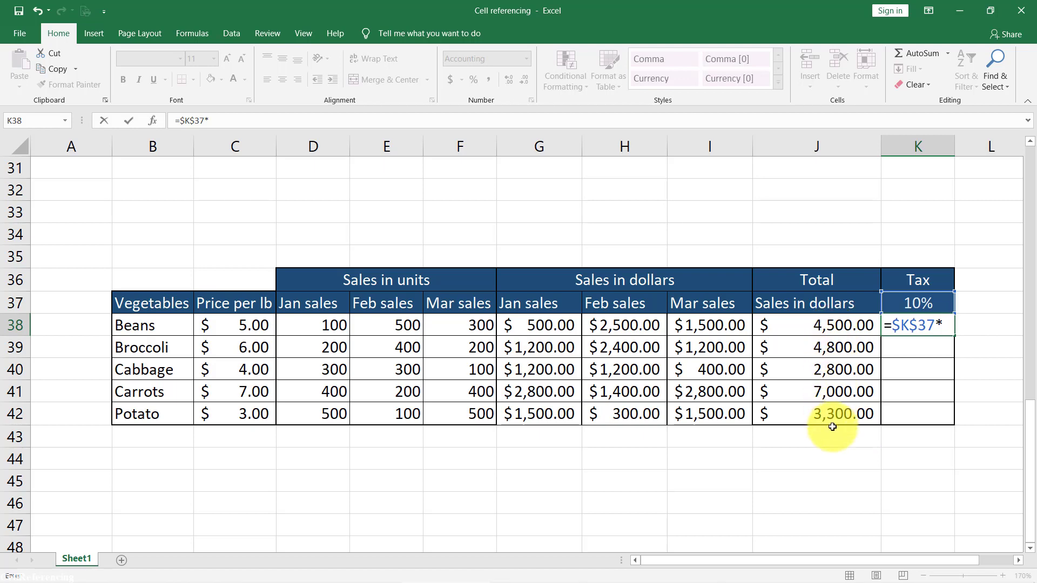
pyautogui.click(856, 326)
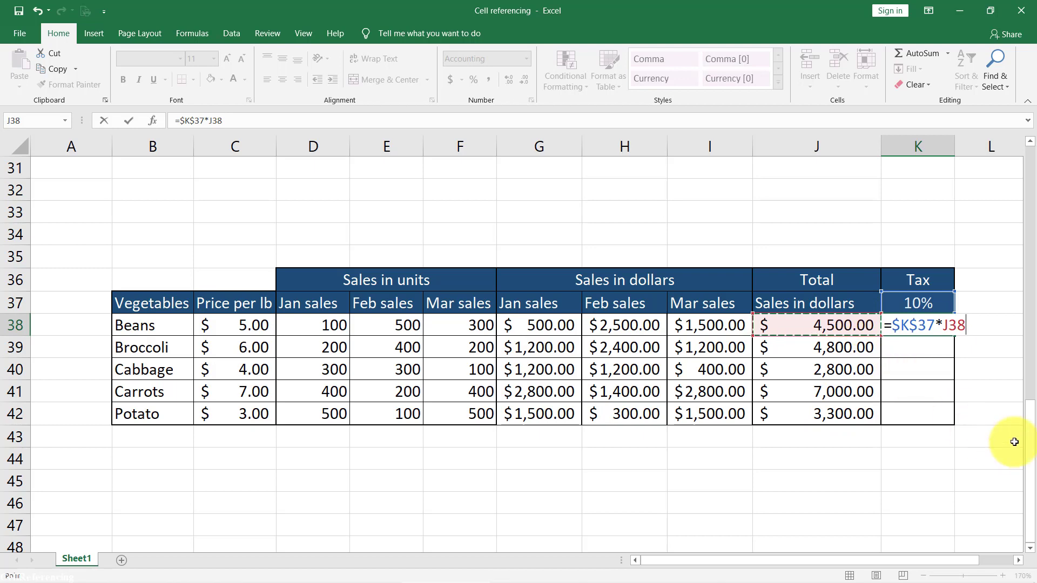
pyautogui.hotkey('ctrl', 'Return')
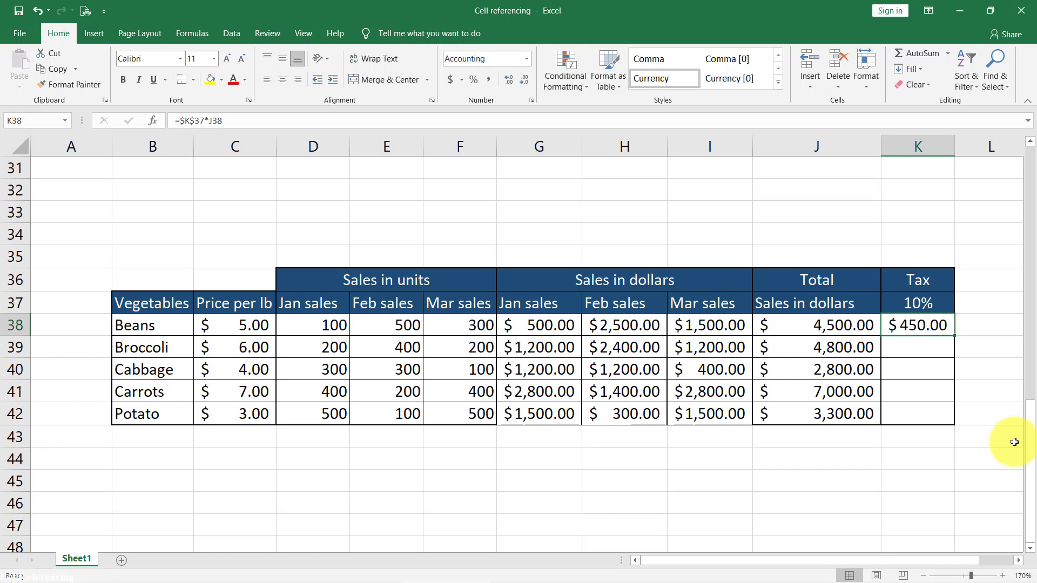
# - Copy the K38 tax formula down through K42 and inspect the references in the copied Potato formula in K42
pyautogui.hotkey('ctrl', 'c')
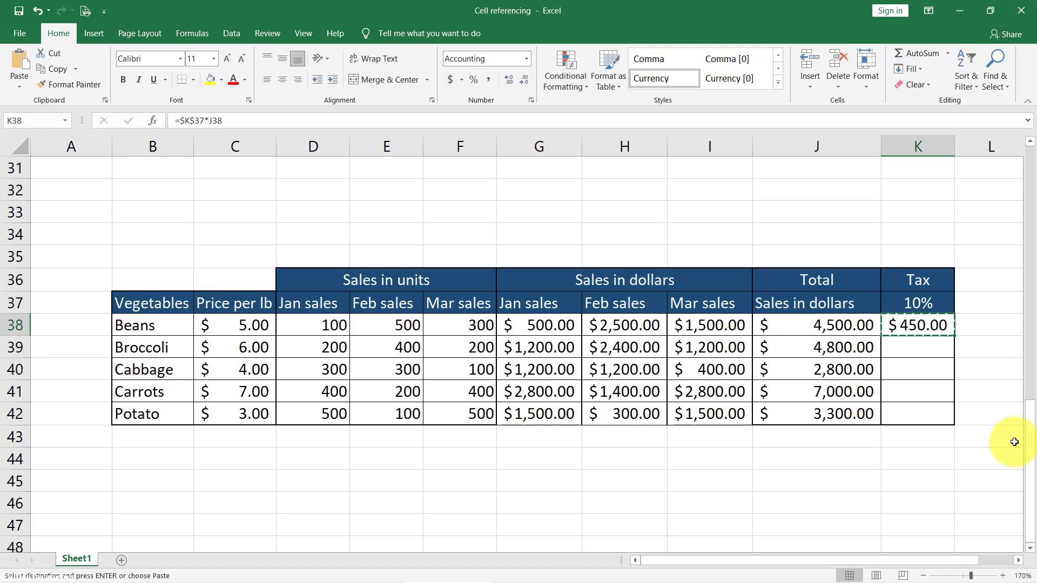
pyautogui.hotkey('shift', 'Down')
pyautogui.hotkey('shift', 'Down')
pyautogui.hotkey('shift', 'Down')
pyautogui.hotkey('shift', 'Down')
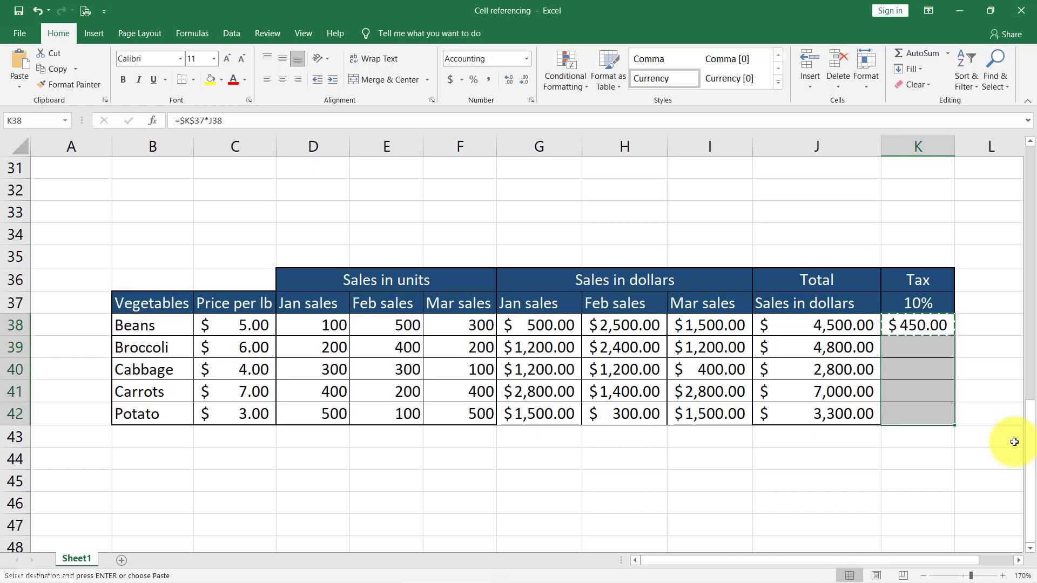
pyautogui.hotkey('ctrl', 'v')
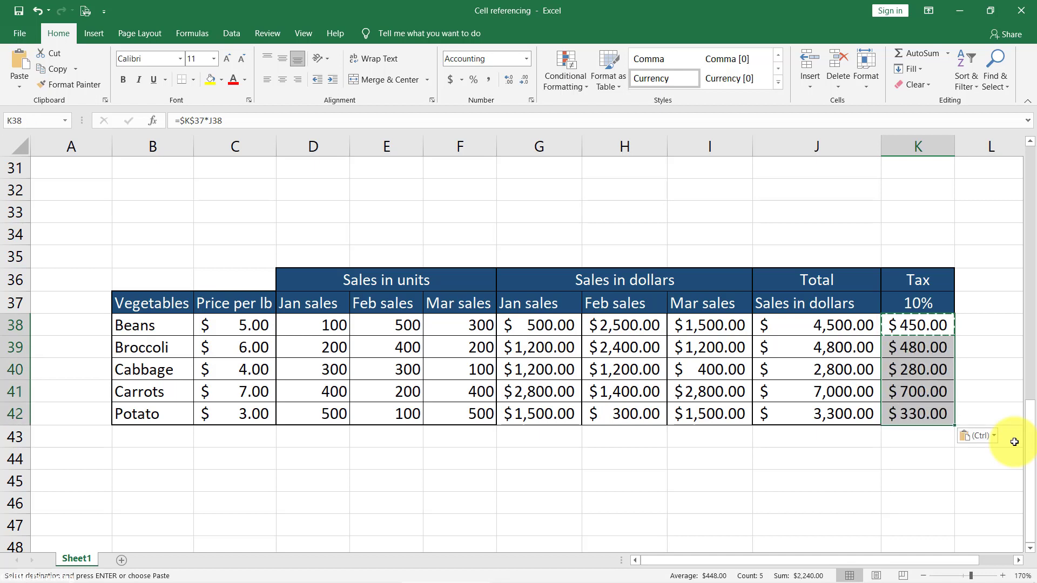
pyautogui.click(929, 412)
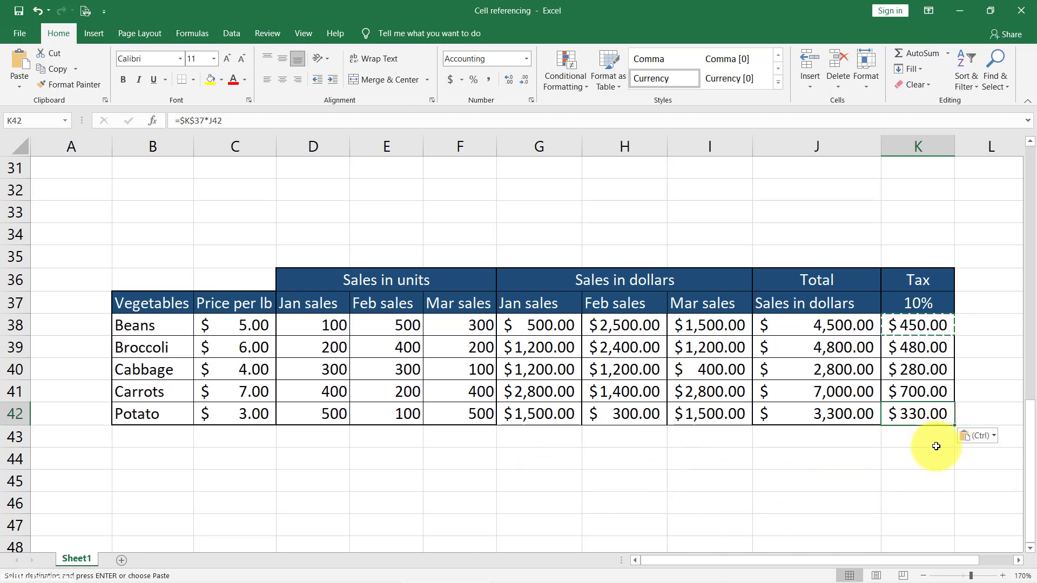
pyautogui.press('F2')
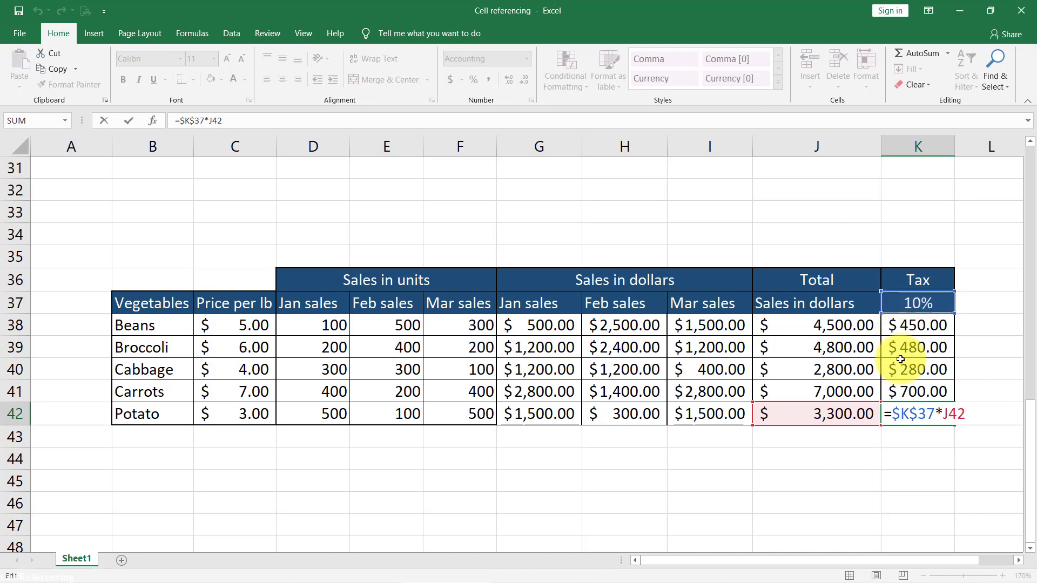
pyautogui.hotkey('ctrl', 'Return')
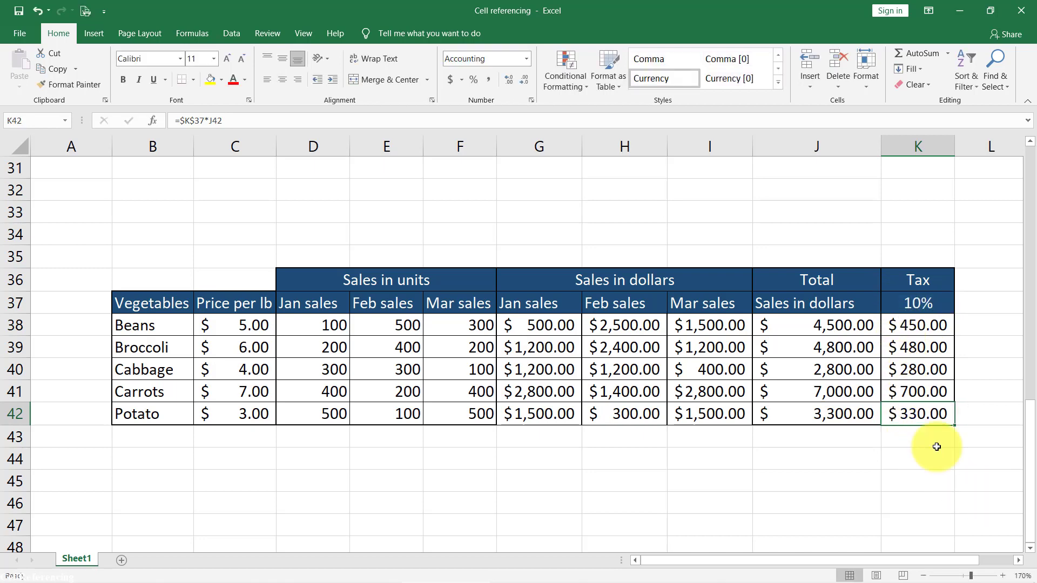